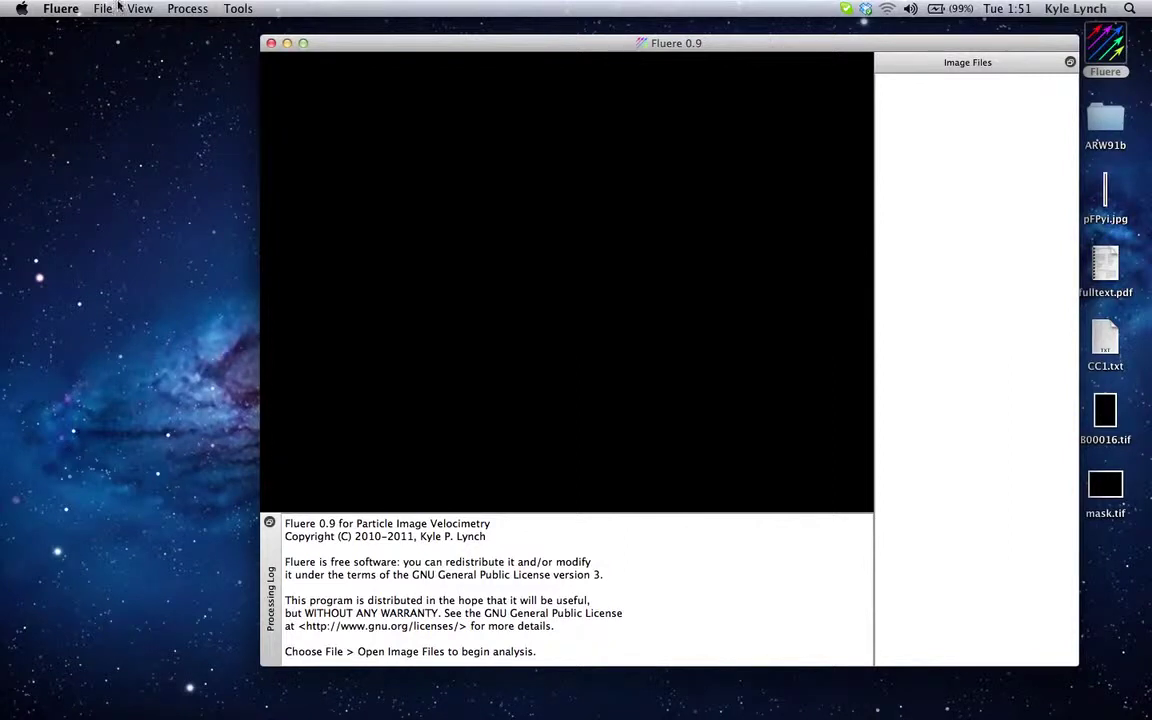
Step: Open BL_0001.tif from the Hemisphere_03252011 > BL folder as image 1
{"action": "left_click", "coordinate": [108, 8]}
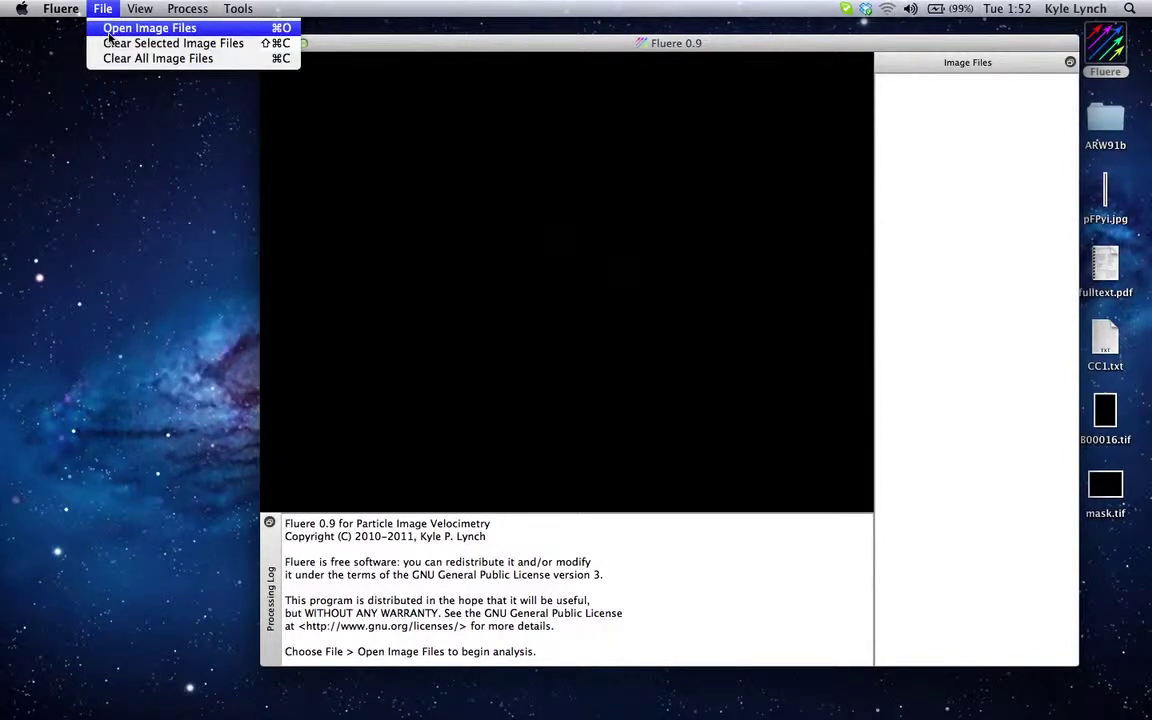
{"action": "left_click", "coordinate": [109, 30]}
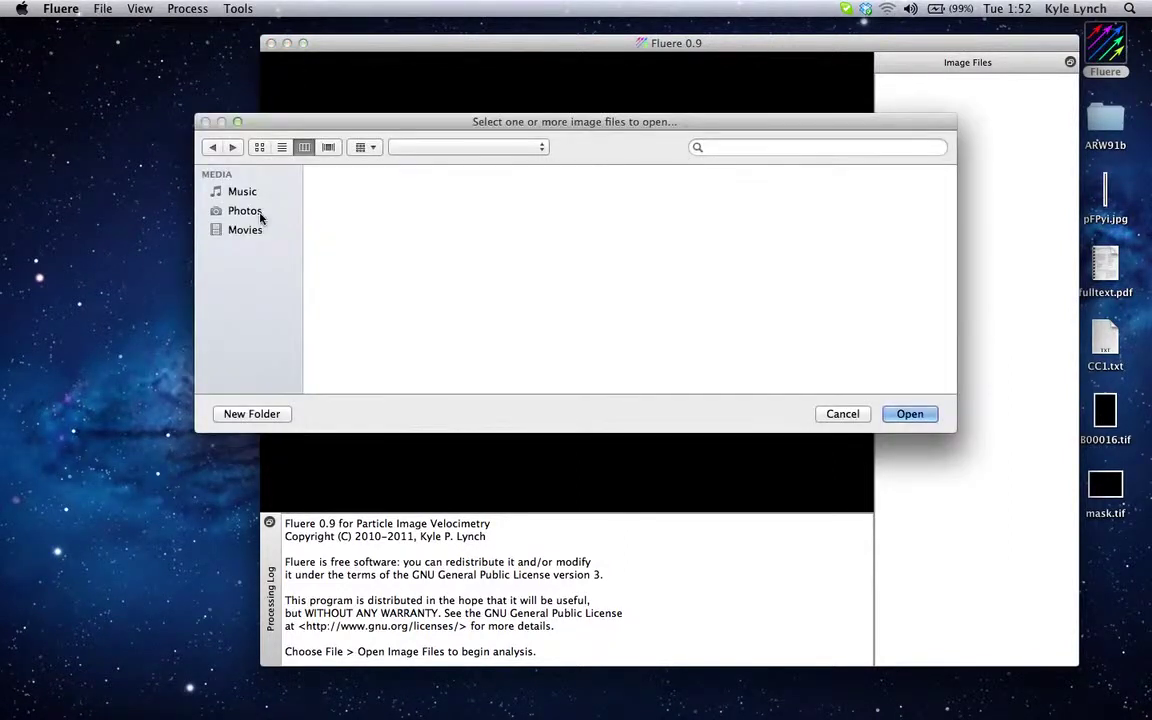
{"action": "left_click_drag", "start_coordinate": [408, 124], "coordinate": [443, 218]}
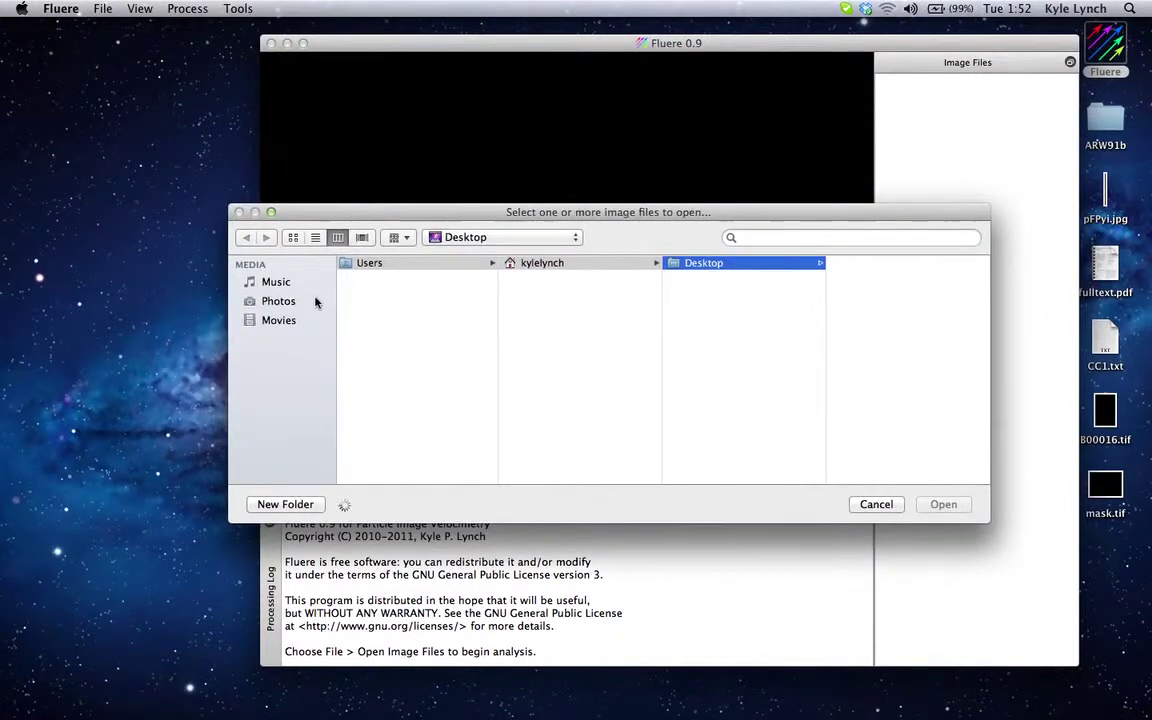
{"action": "left_click", "coordinate": [285, 301]}
{"action": "scroll", "coordinate": [305, 375], "scroll_direction": "down", "scroll_amount": 3}
{"action": "left_click", "coordinate": [296, 314]}
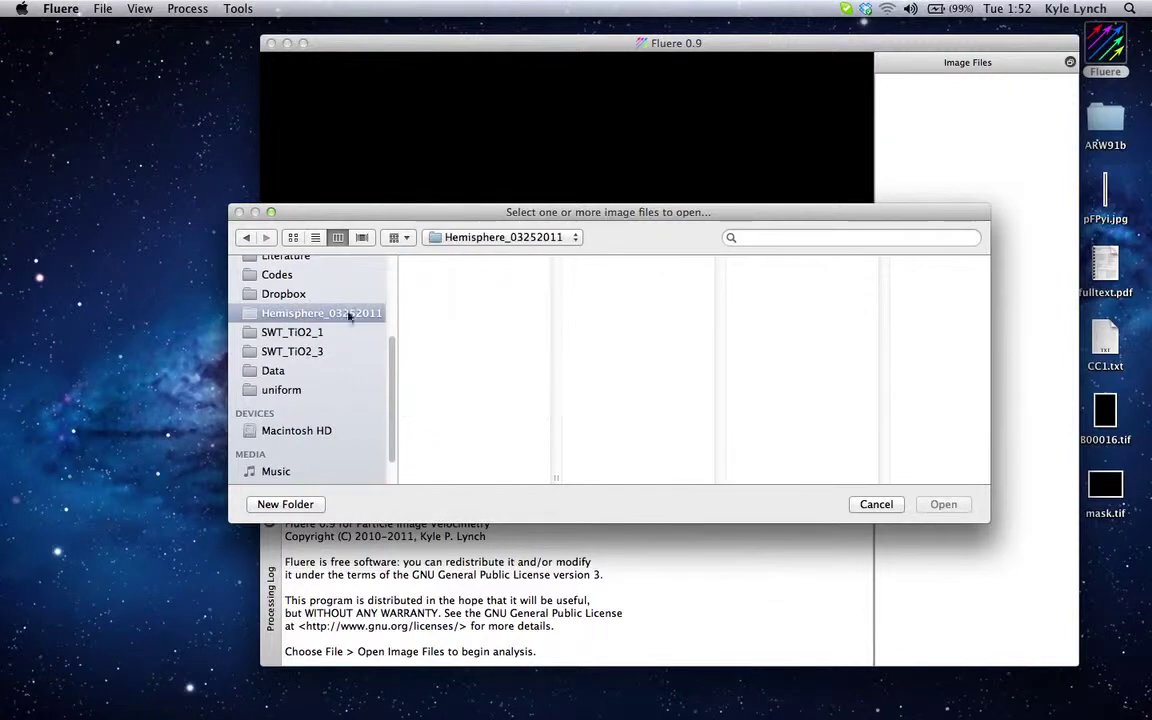
{"action": "left_click", "coordinate": [430, 378]}
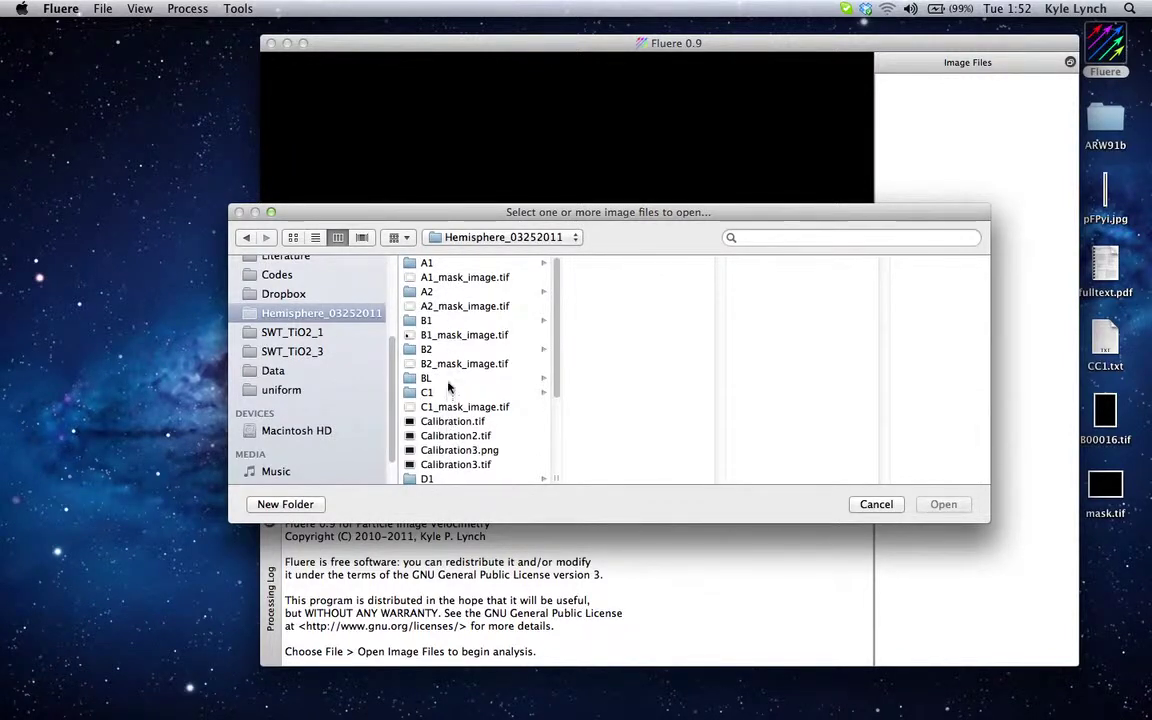
{"action": "left_click", "coordinate": [604, 264]}
{"action": "double_click", "coordinate": [604, 264]}
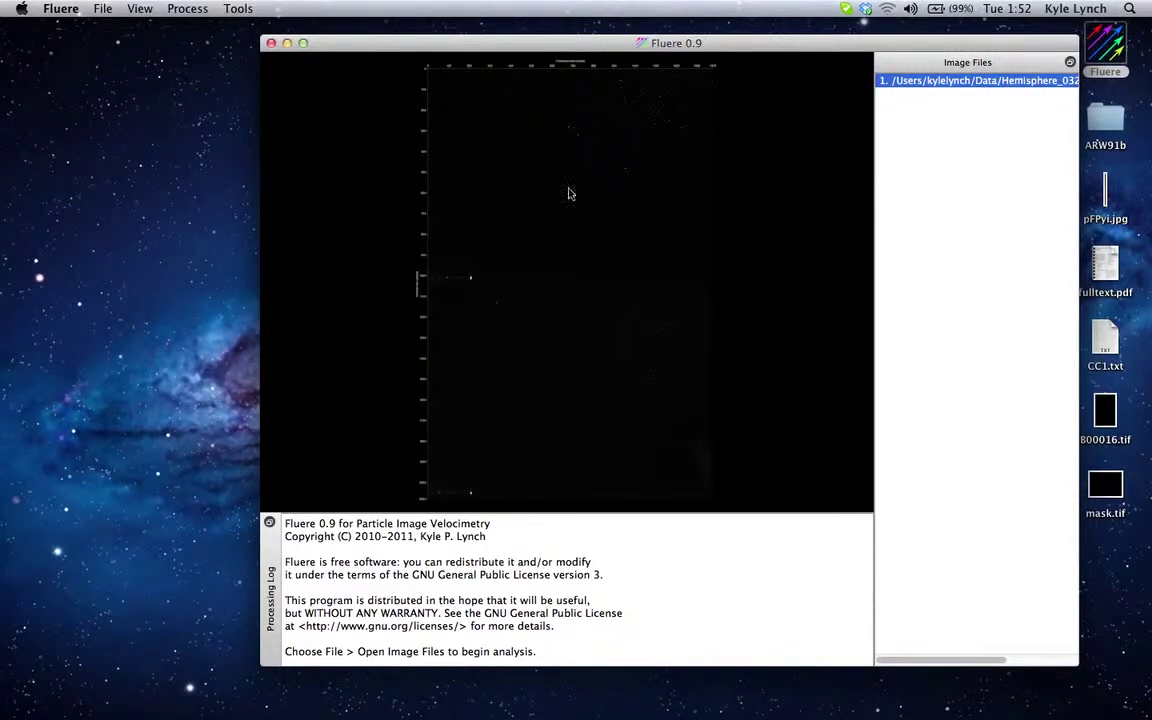
Step: Set the image type to Combined and process all loaded files into a vector field
{"action": "key", "text": "super+comma"}
{"action": "left_click", "coordinate": [525, 133]}
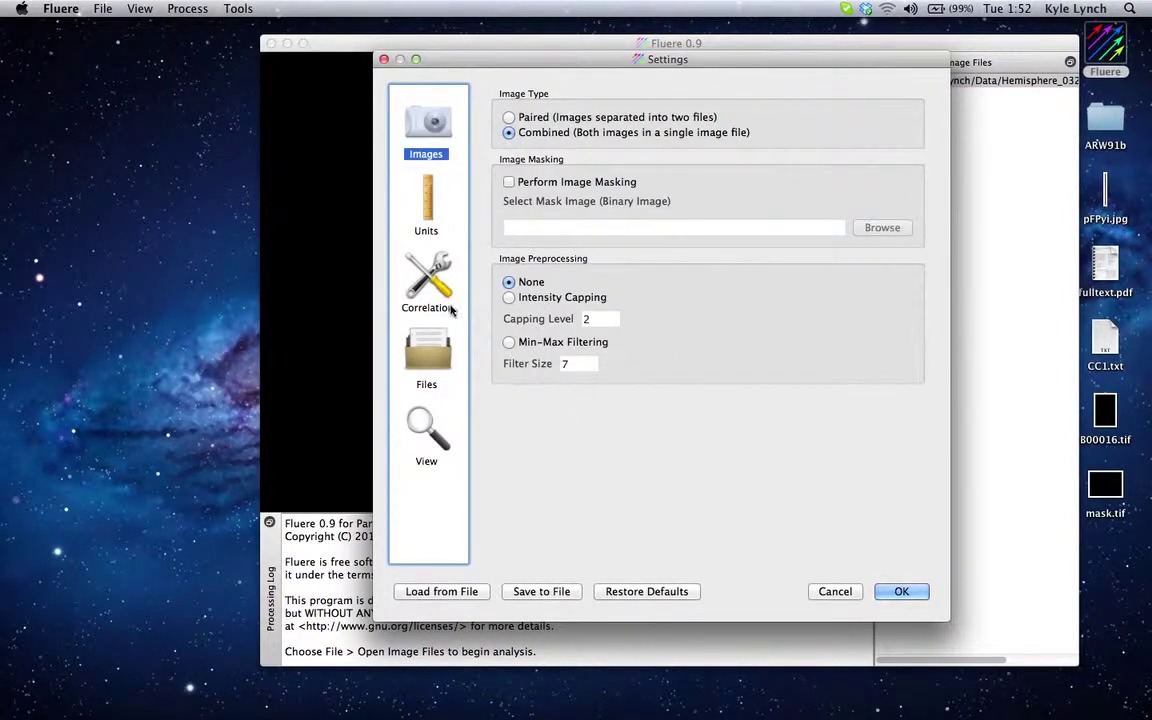
{"action": "left_click", "coordinate": [899, 593]}
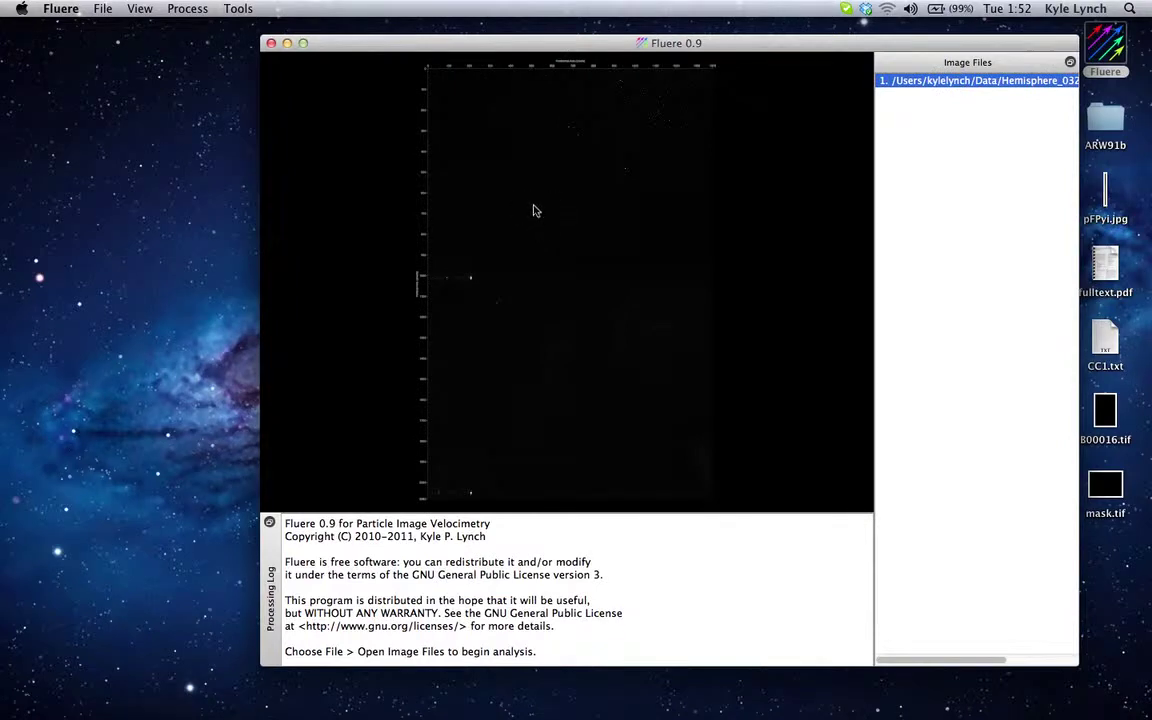
{"action": "left_click", "coordinate": [195, 9]}
{"action": "left_click", "coordinate": [199, 45]}
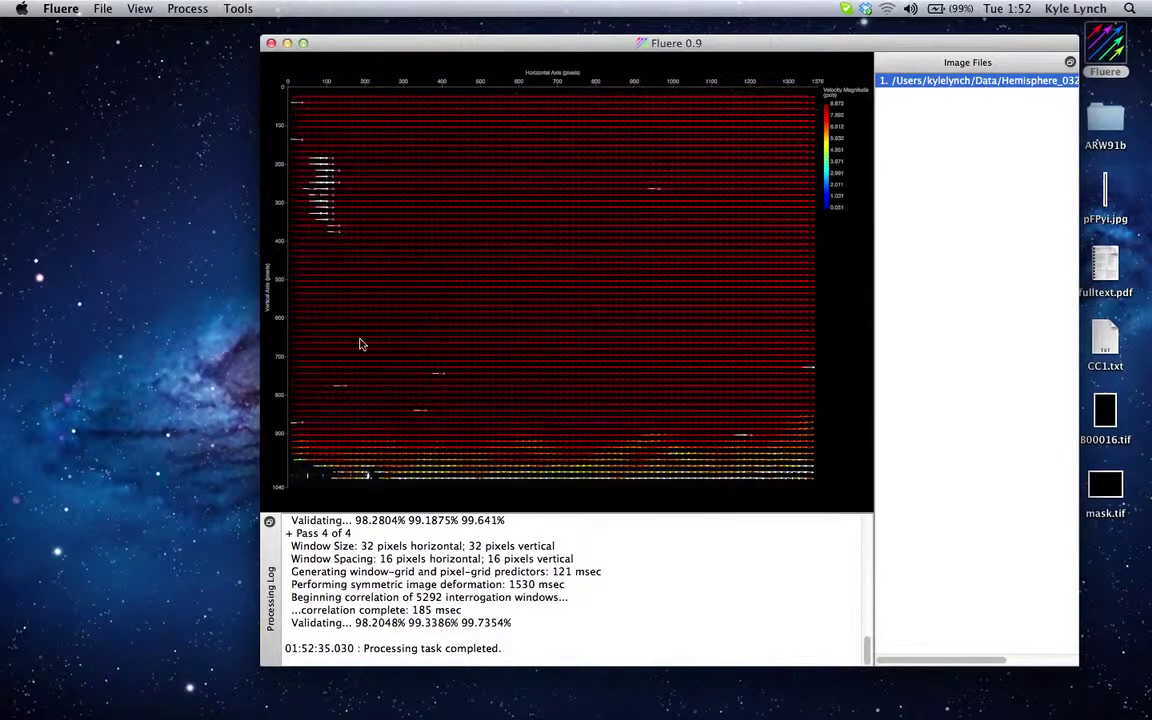
Step: Turn off automatic min-max colour scaling and set the vector scale from 5 to 8
{"action": "key", "text": "super+comma"}
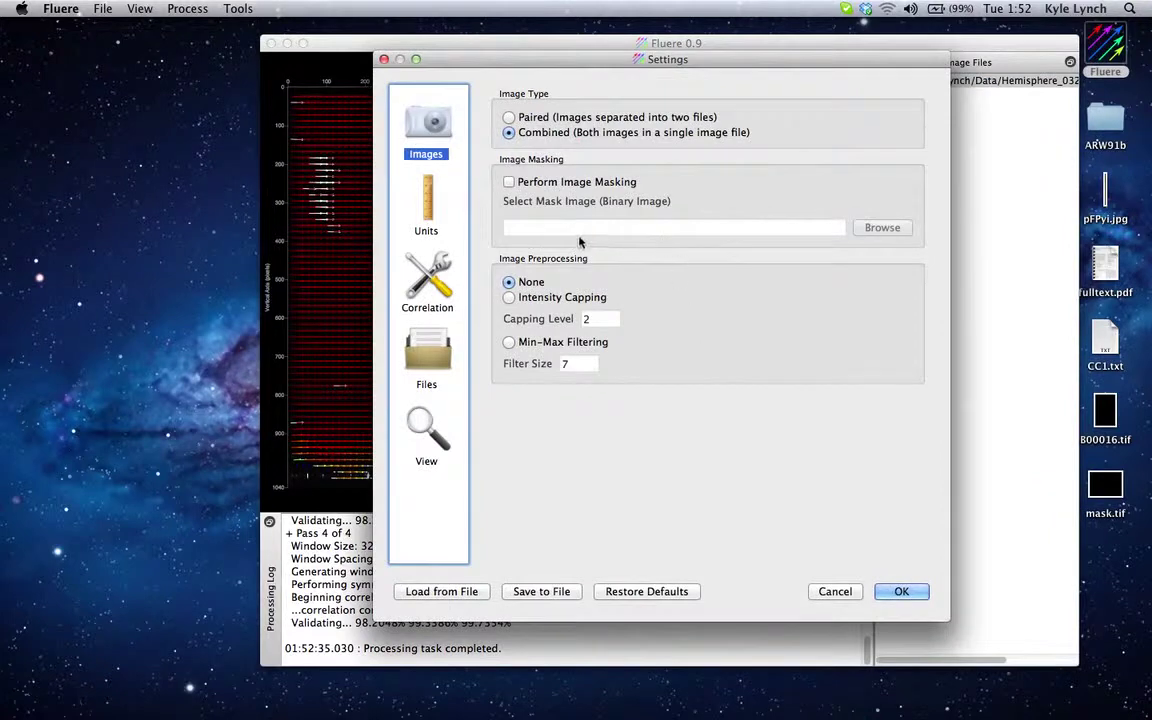
{"action": "left_click", "coordinate": [443, 430]}
{"action": "left_click", "coordinate": [509, 345]}
{"action": "left_click_drag", "start_coordinate": [658, 59], "coordinate": [804, 118]}
{"action": "double_click", "coordinate": [787, 426]}
{"action": "double_click", "coordinate": [795, 451]}
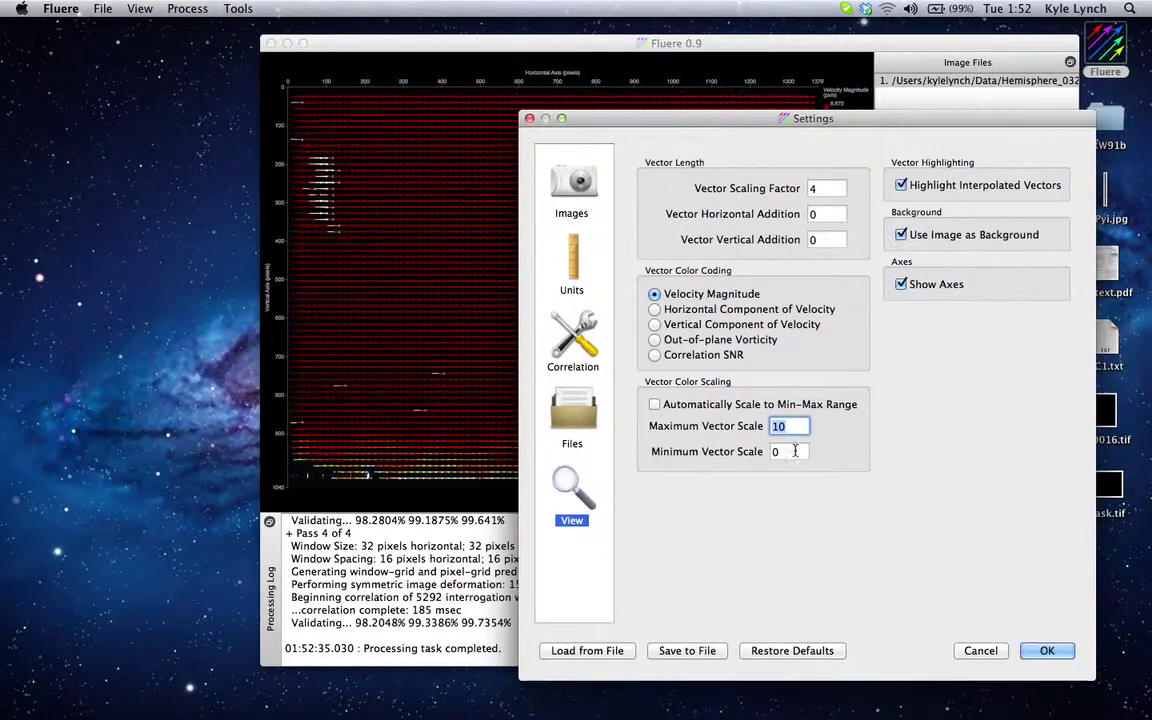
{"action": "type", "text": "5"}
{"action": "double_click", "coordinate": [790, 427]}
{"action": "type", "text": "8"}
{"action": "left_click", "coordinate": [1046, 650]}
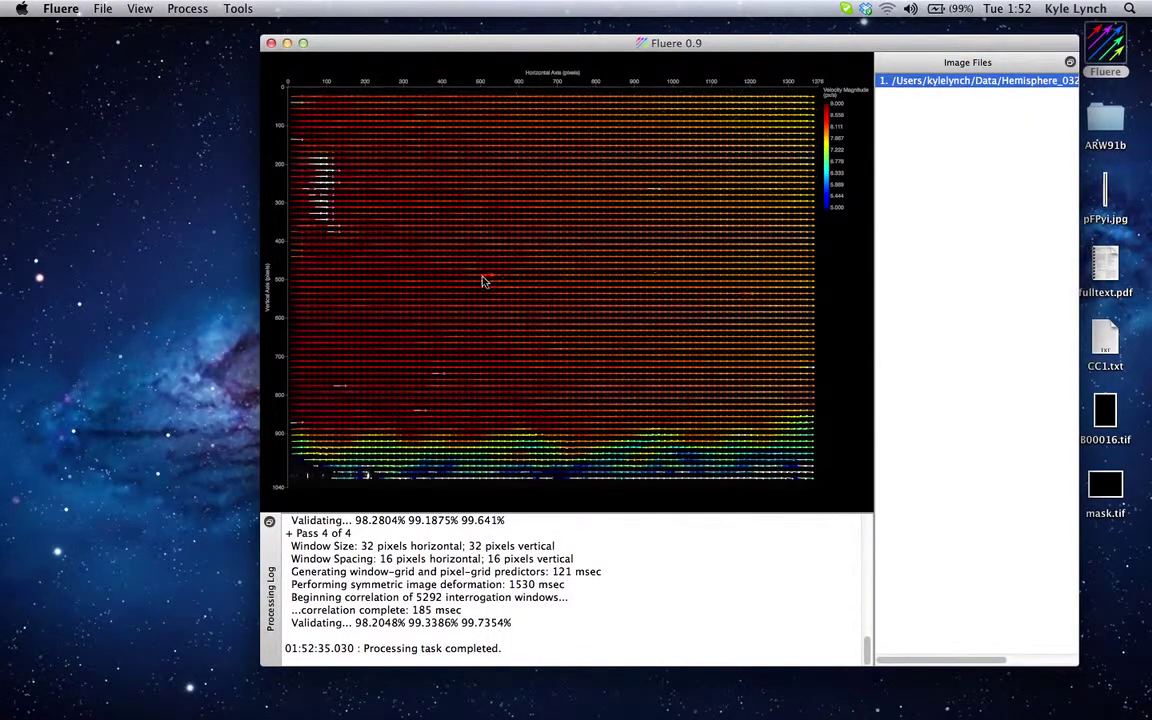
Step: Revise the minimum colour-scale value to give a fixed range of about 7 to 9
{"action": "key", "text": "super+comma"}
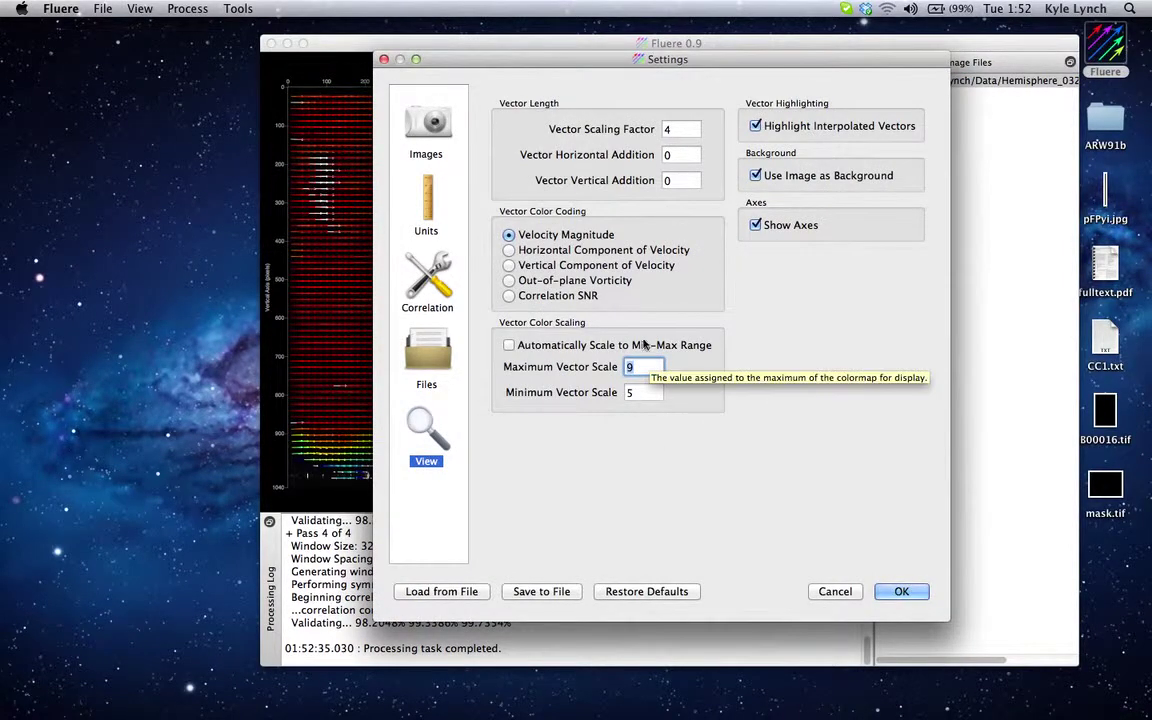
{"action": "left_click", "coordinate": [643, 392]}
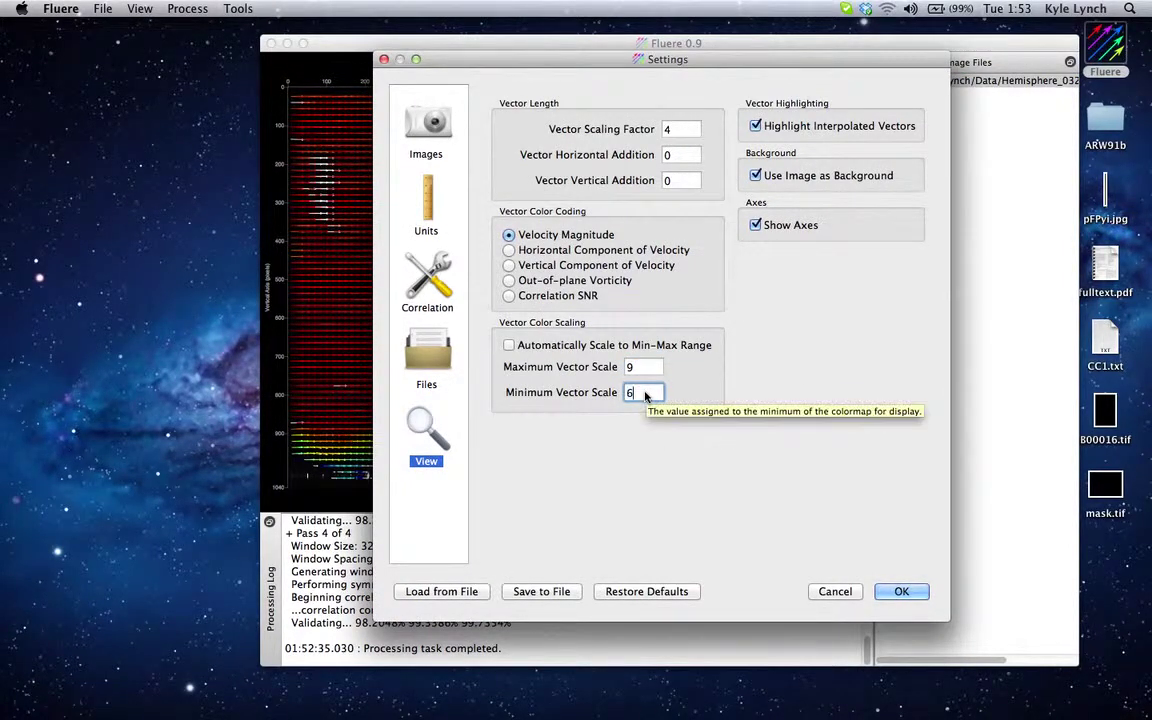
{"action": "key", "text": "Return"}
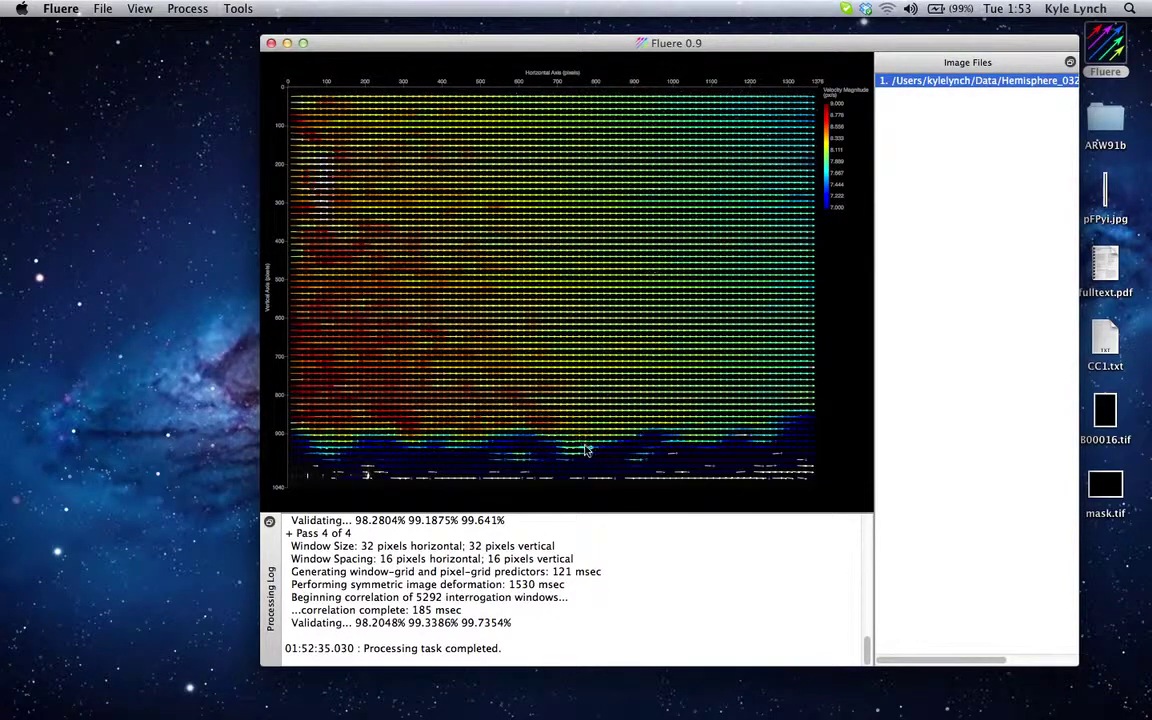
{"action": "left_click", "coordinate": [320, 253]}
{"action": "left_click_drag", "start_coordinate": [650, 120], "coordinate": [249, 172]}
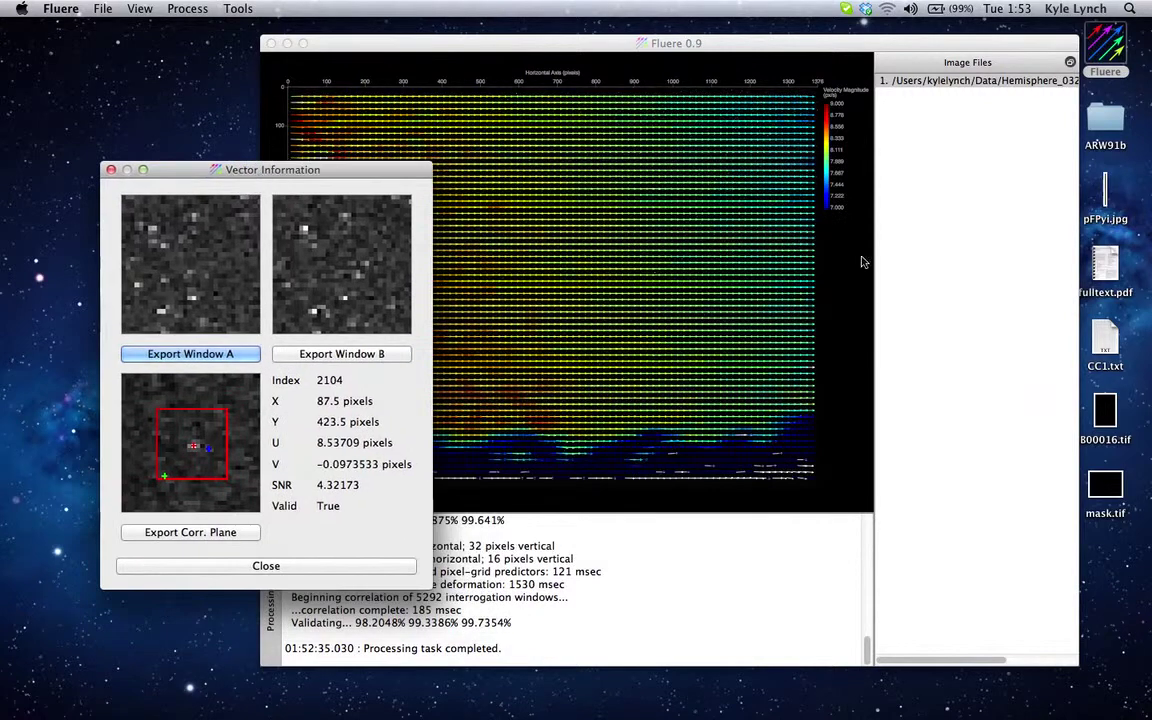
{"action": "left_click", "coordinate": [792, 241]}
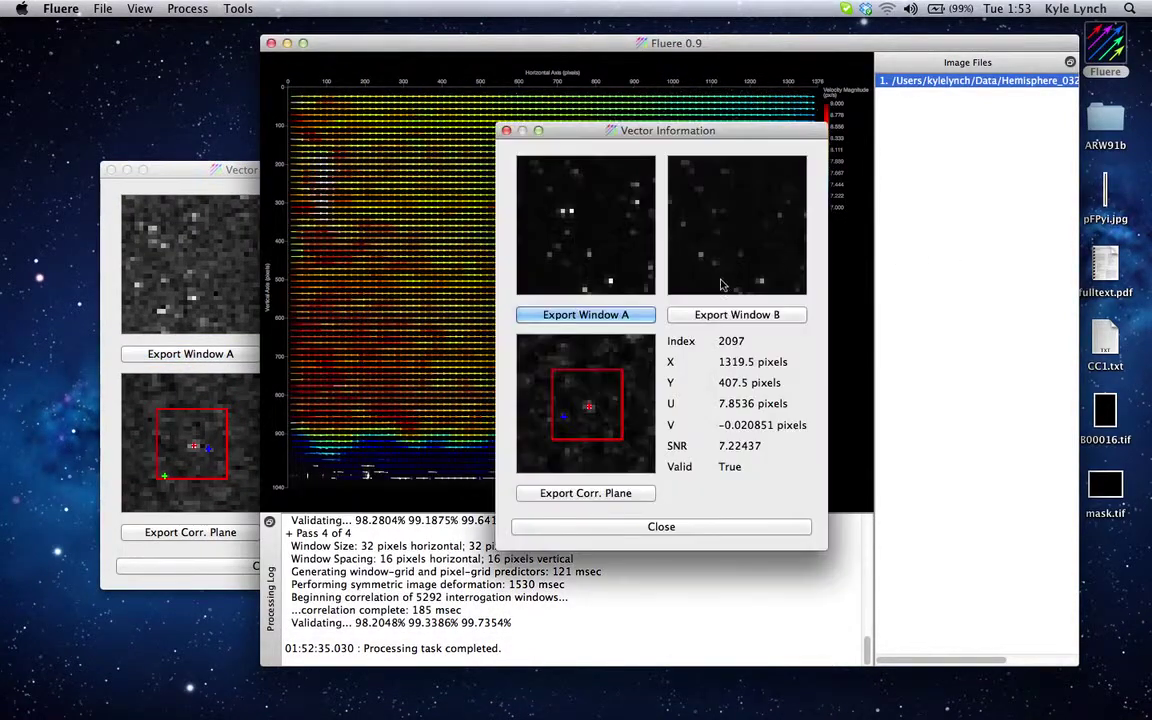
{"action": "left_click", "coordinate": [135, 281]}
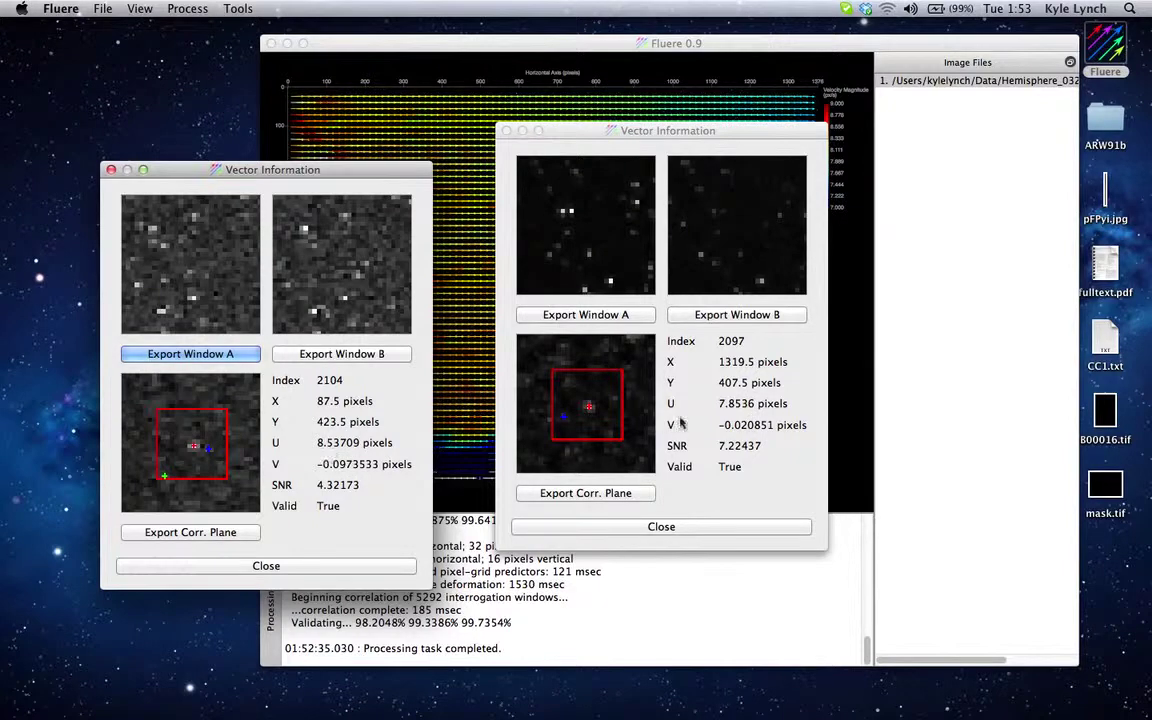
{"action": "left_click", "coordinate": [733, 527]}
{"action": "left_click", "coordinate": [295, 567]}
Step: Enable Use Second-Order Image Mapping with Calibration Tool in Units and launch the tool
{"action": "key", "text": "super+comma"}
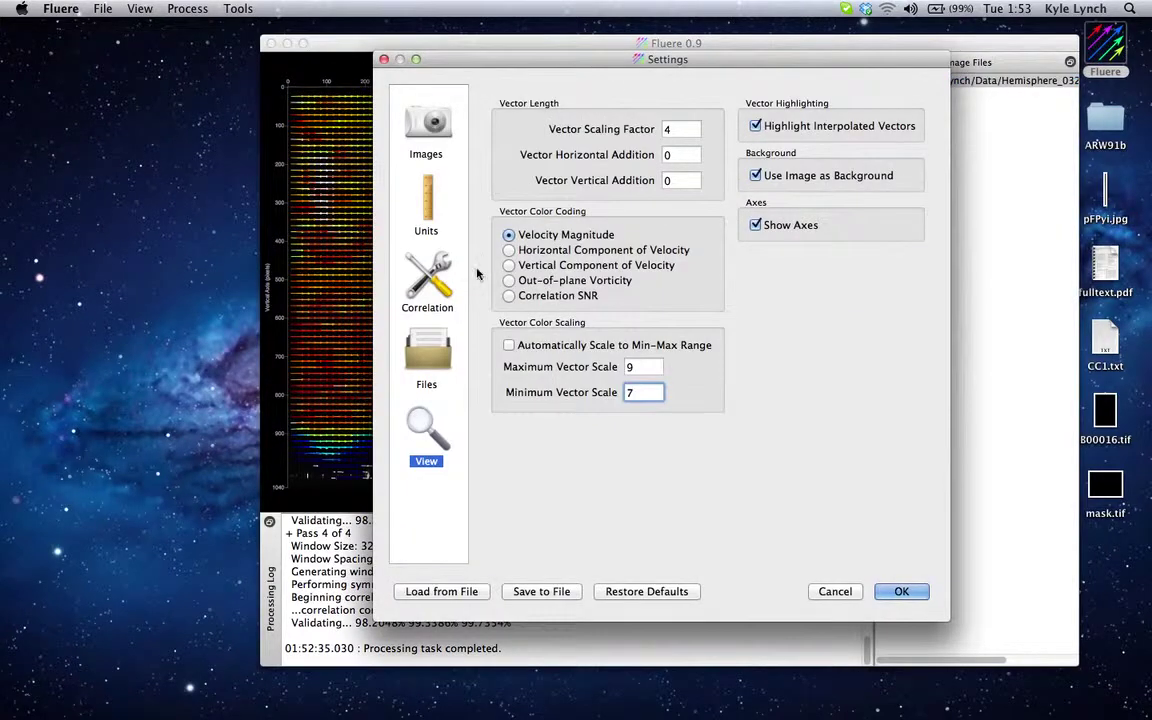
{"action": "left_click", "coordinate": [404, 258]}
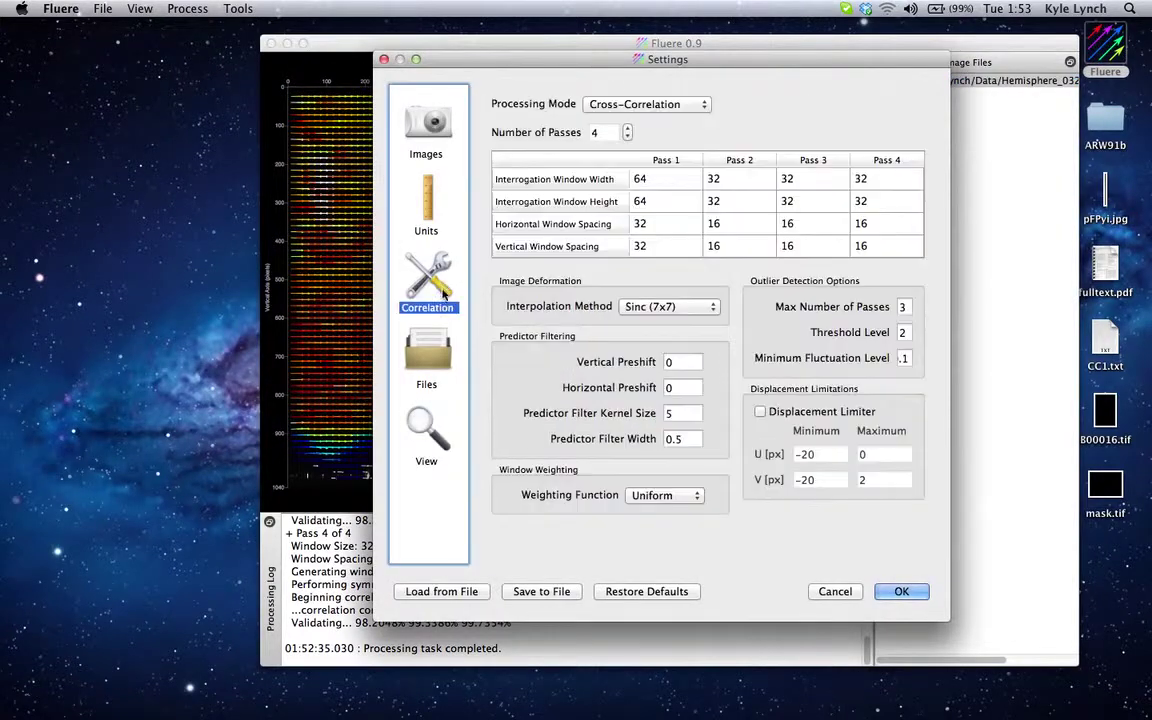
{"action": "left_click", "coordinate": [404, 176]}
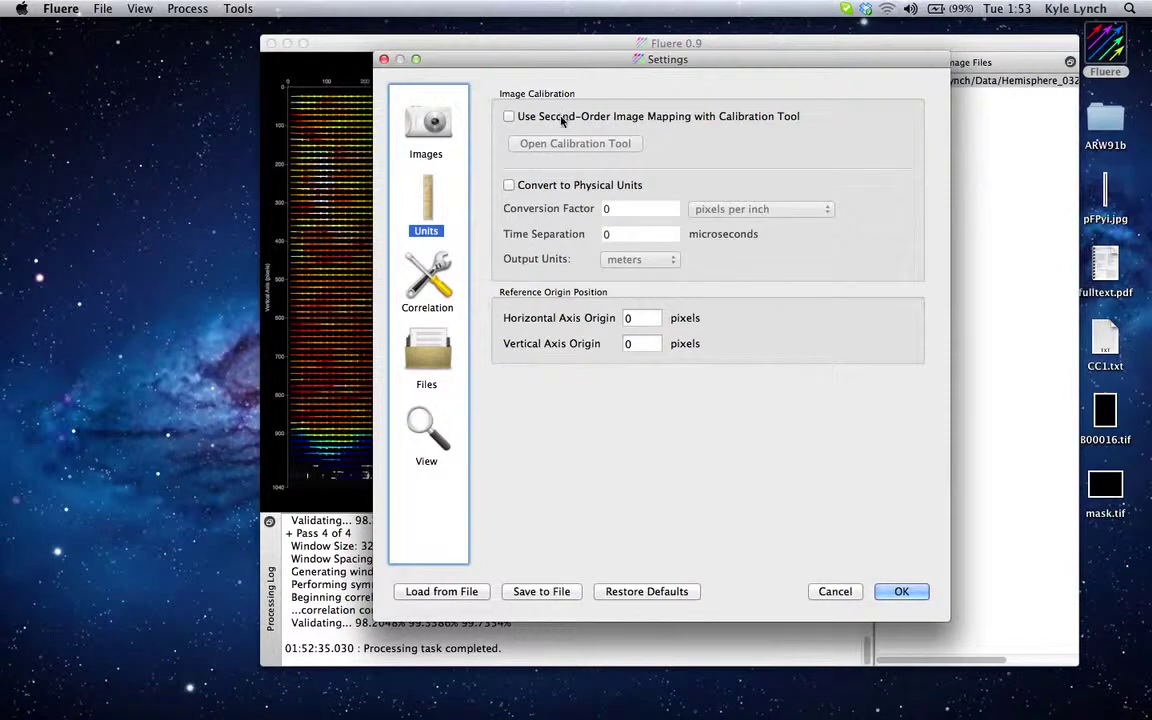
{"action": "left_click", "coordinate": [509, 117]}
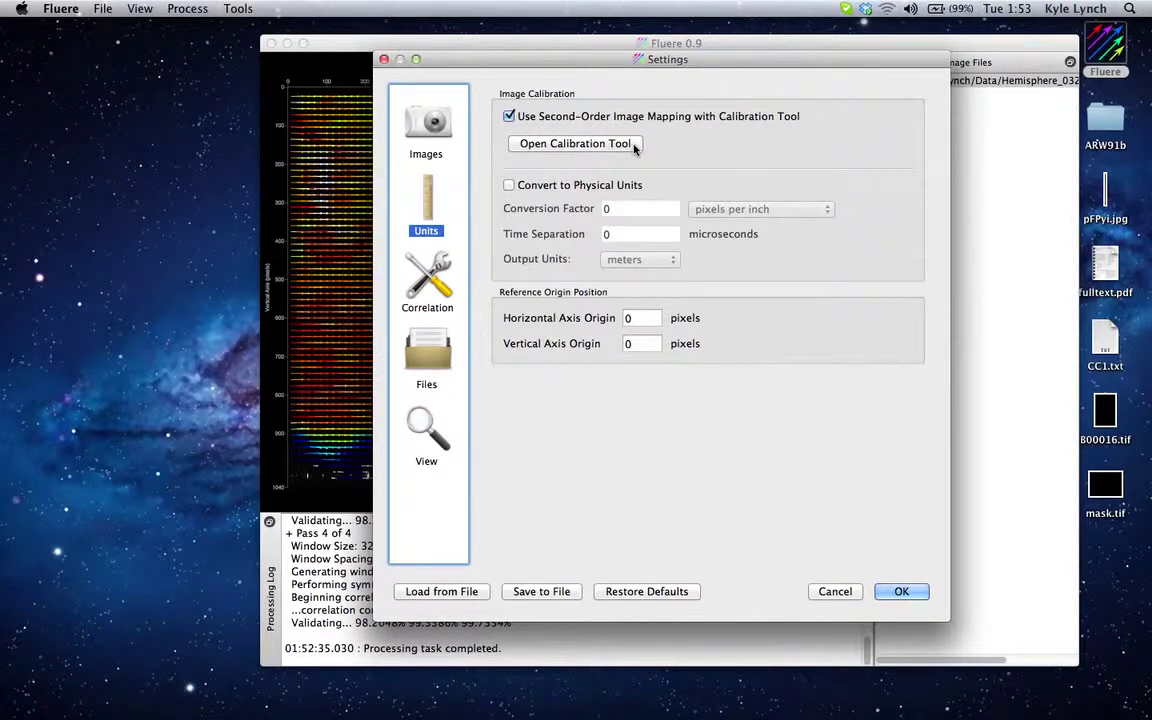
{"action": "left_click", "coordinate": [636, 145]}
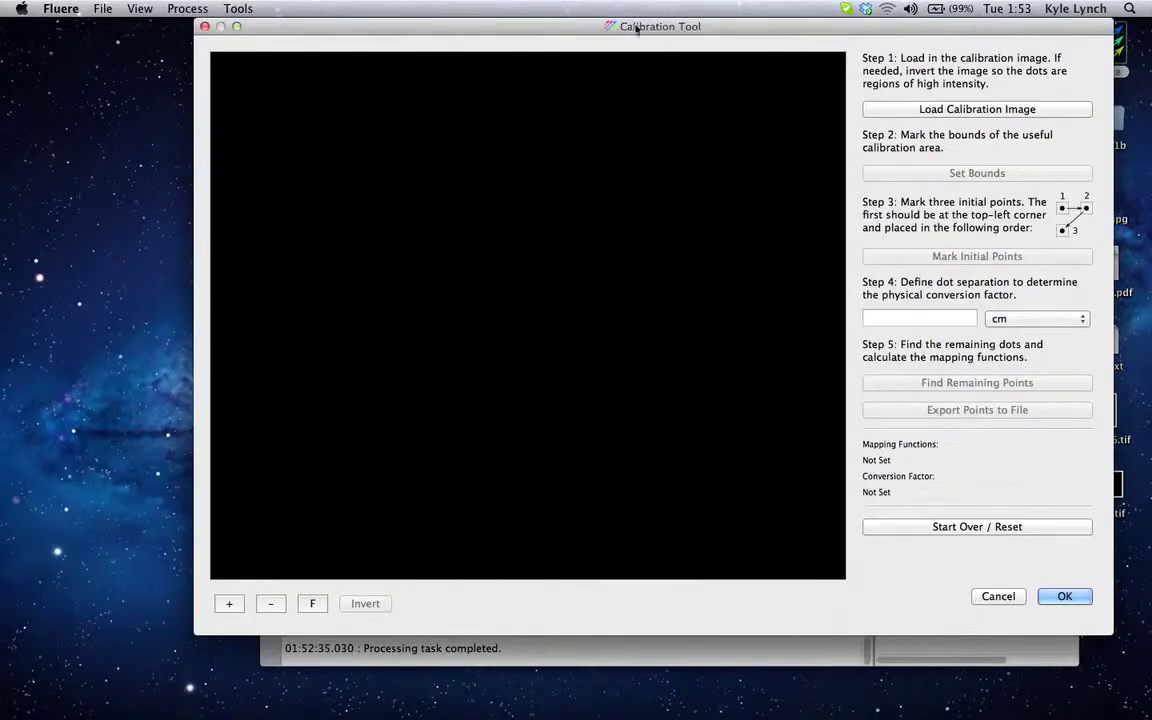
Step: Load Calibration2.tif into the calibration tool, inverting it and then restoring white dots on black
{"action": "left_click_drag", "start_coordinate": [640, 28], "coordinate": [646, 77]}
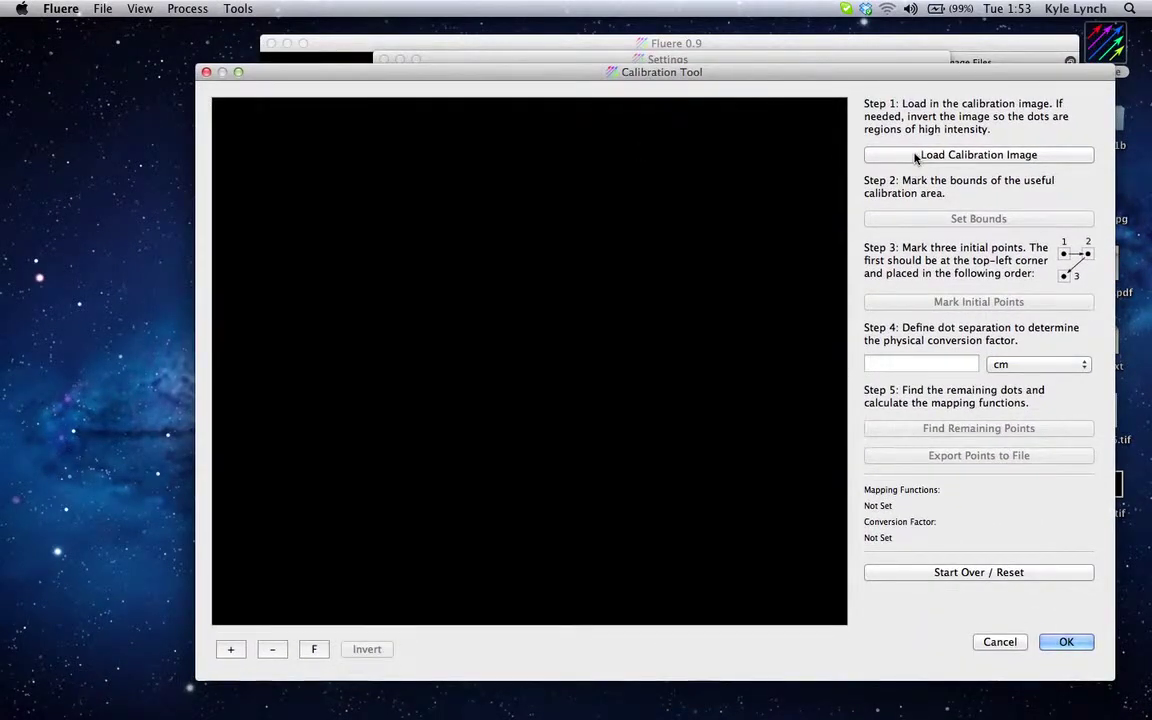
{"action": "left_click", "coordinate": [915, 157]}
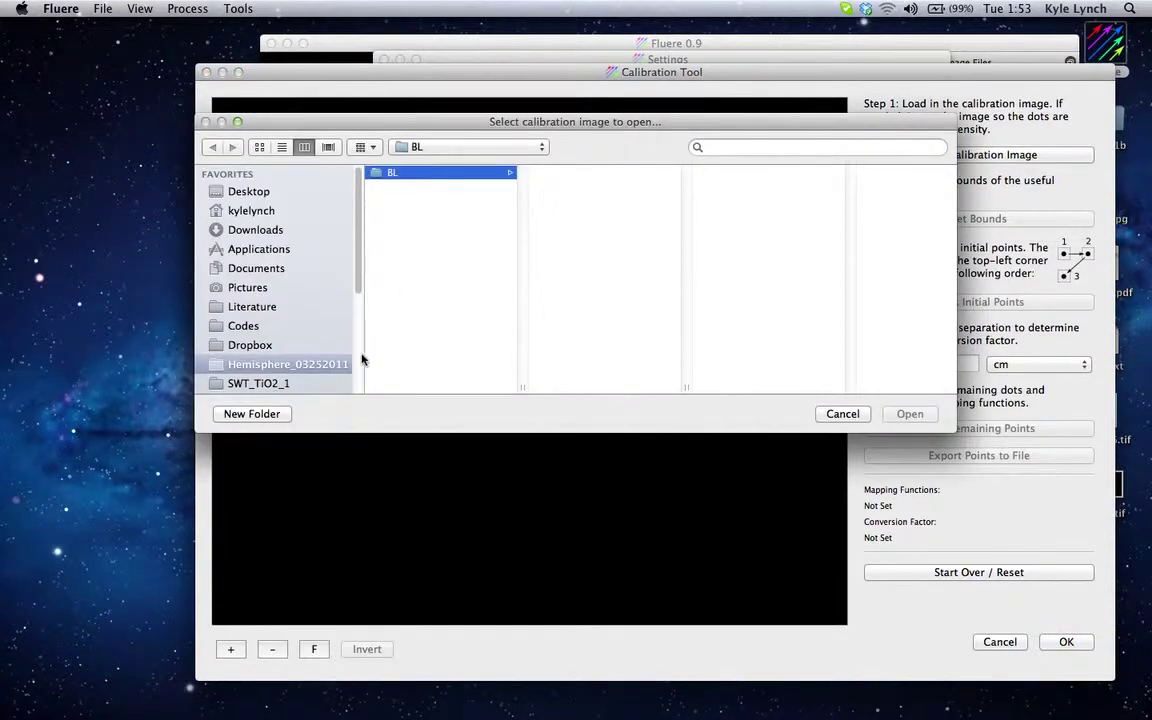
{"action": "left_click", "coordinate": [357, 249]}
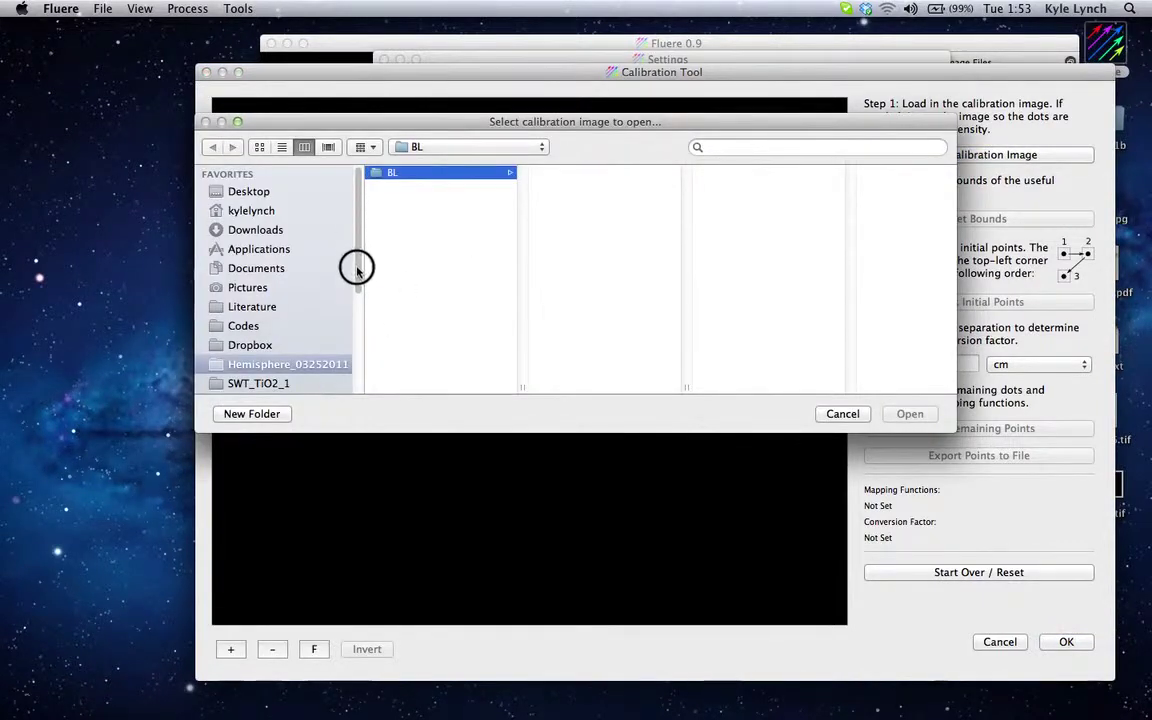
{"action": "scroll", "coordinate": [357, 272], "scroll_direction": "down", "scroll_amount": 3}
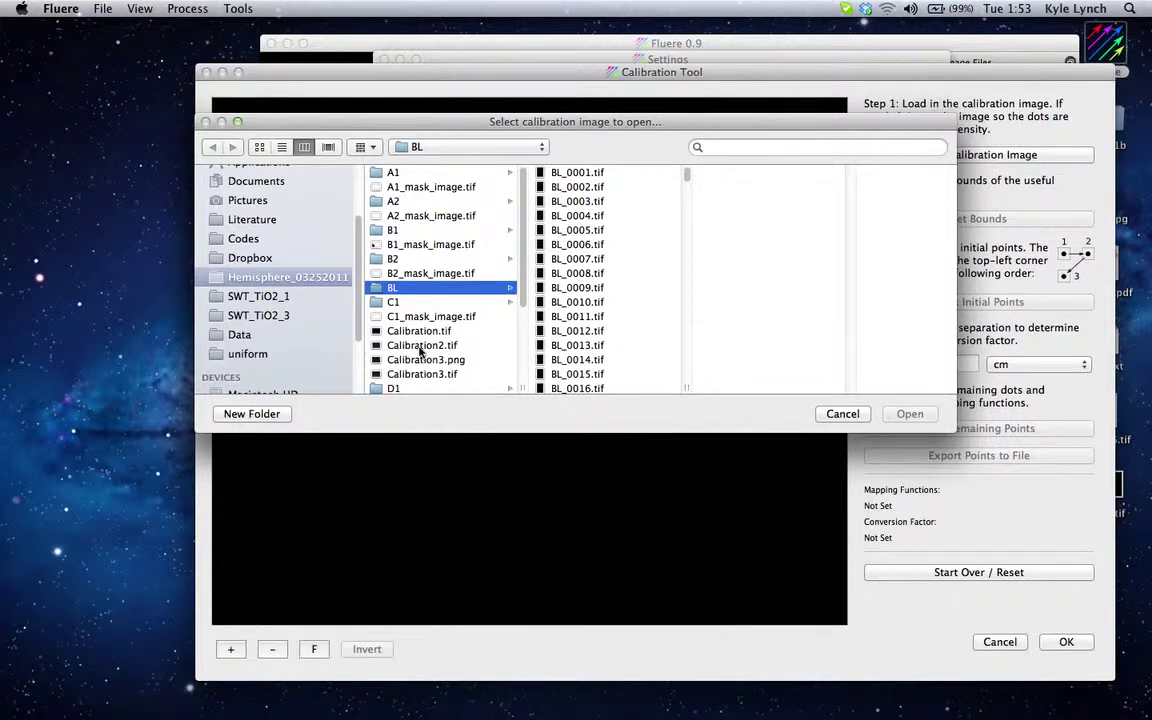
{"action": "left_click", "coordinate": [420, 346]}
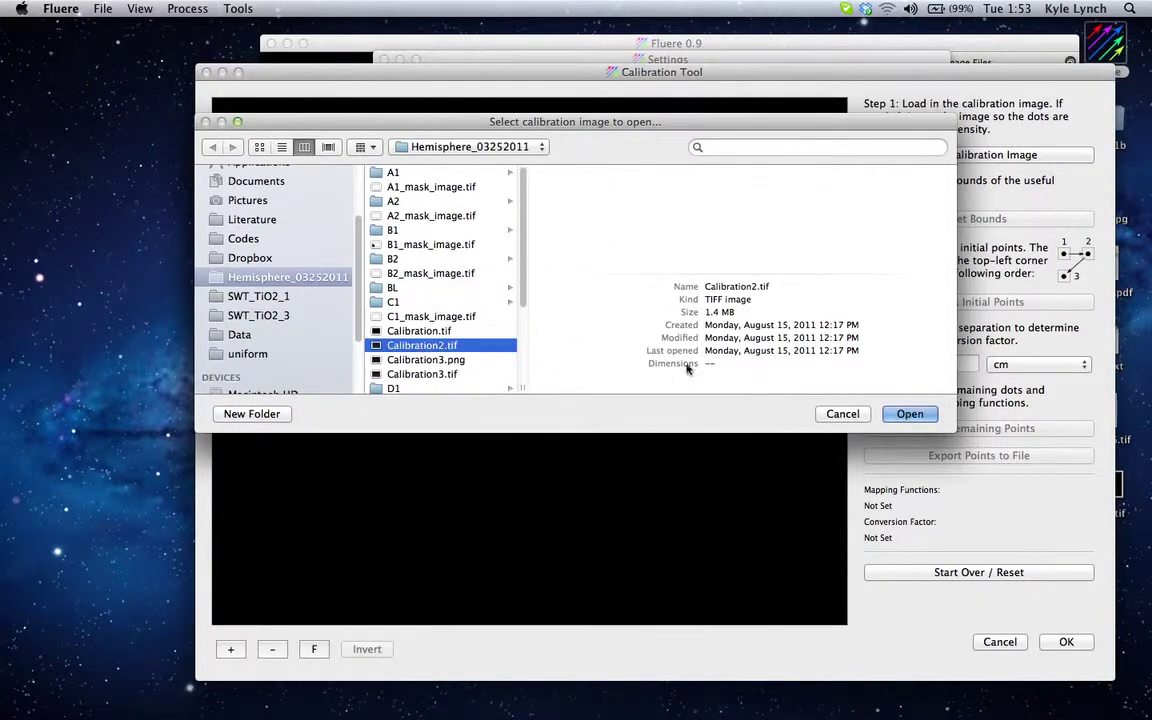
{"action": "left_click", "coordinate": [910, 414]}
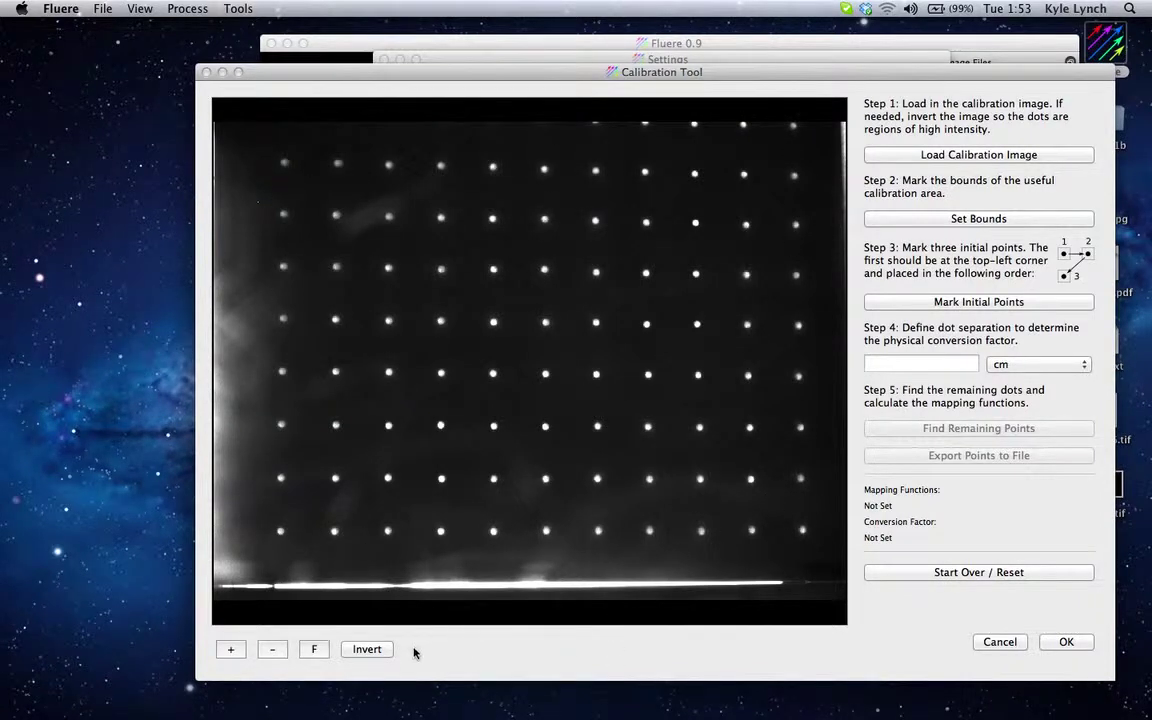
{"action": "left_click", "coordinate": [370, 654]}
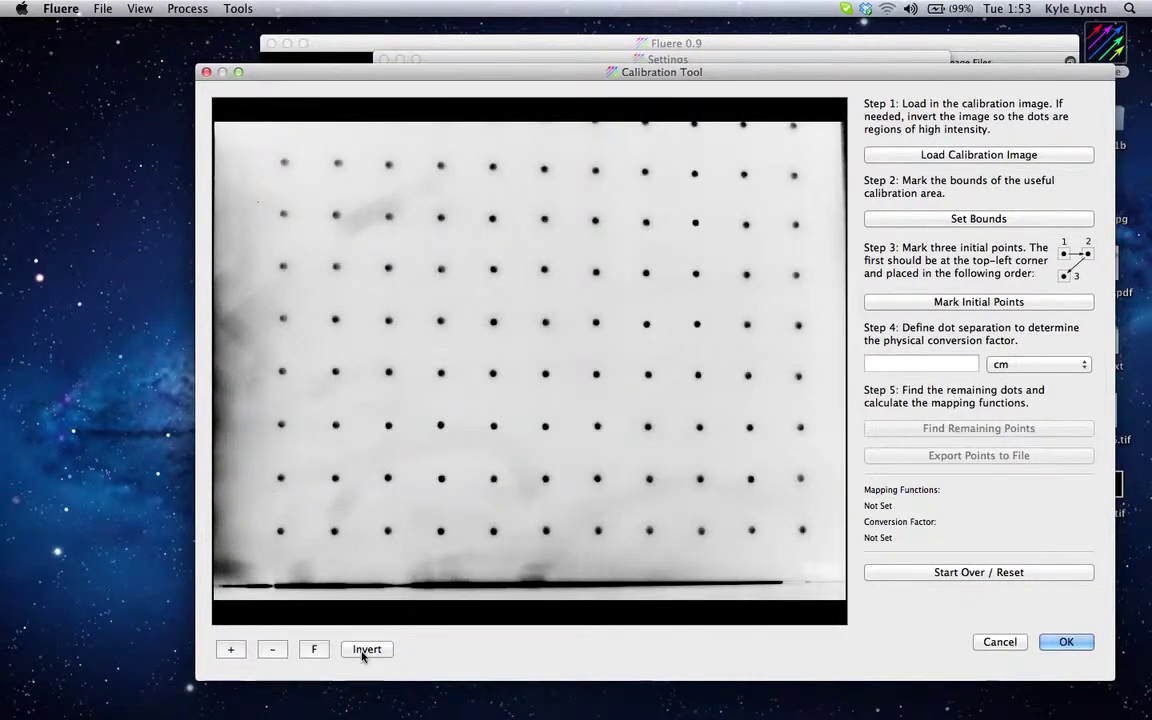
{"action": "left_click", "coordinate": [364, 651]}
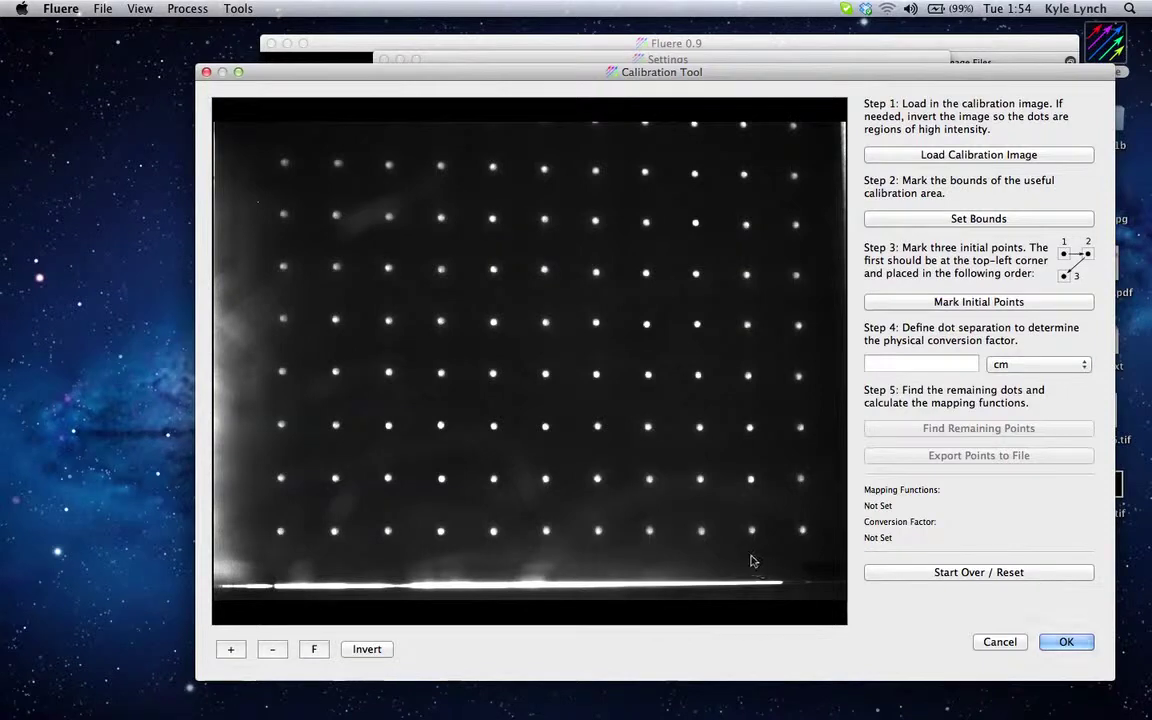
Step: Set bounds around the dot grid with corners at top-left, top-right, bottom-right and bottom-left
{"action": "left_click", "coordinate": [942, 219]}
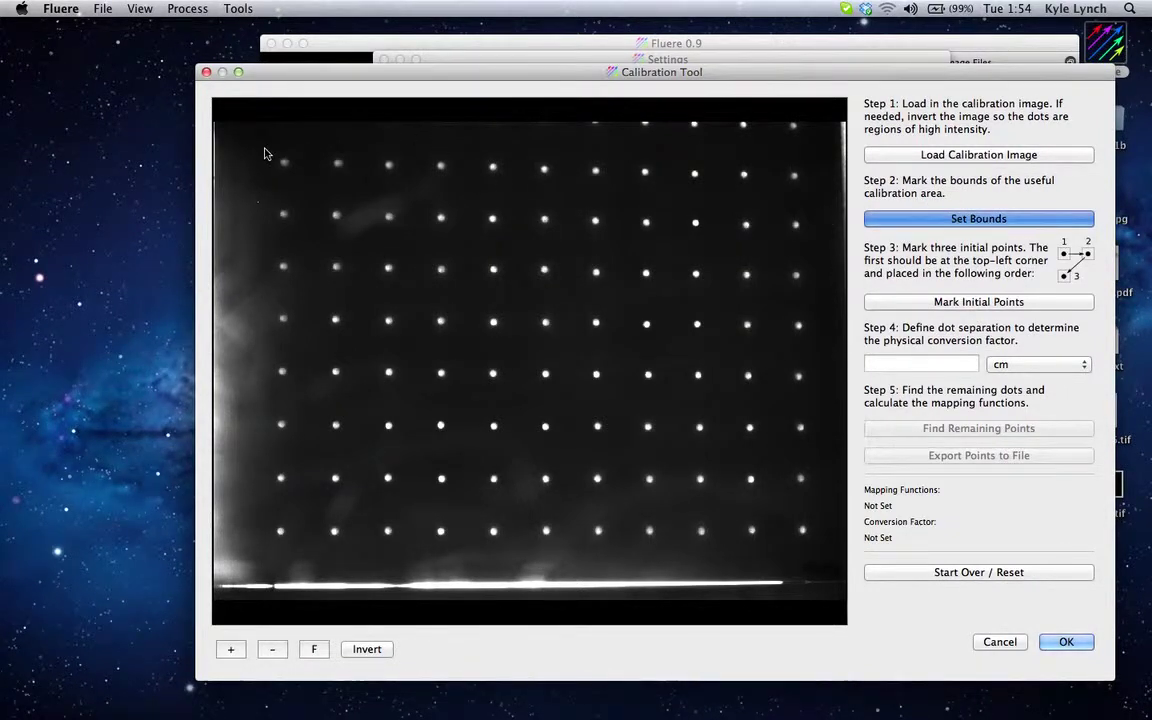
{"action": "left_click_drag", "start_coordinate": [350, 64], "coordinate": [352, 72]}
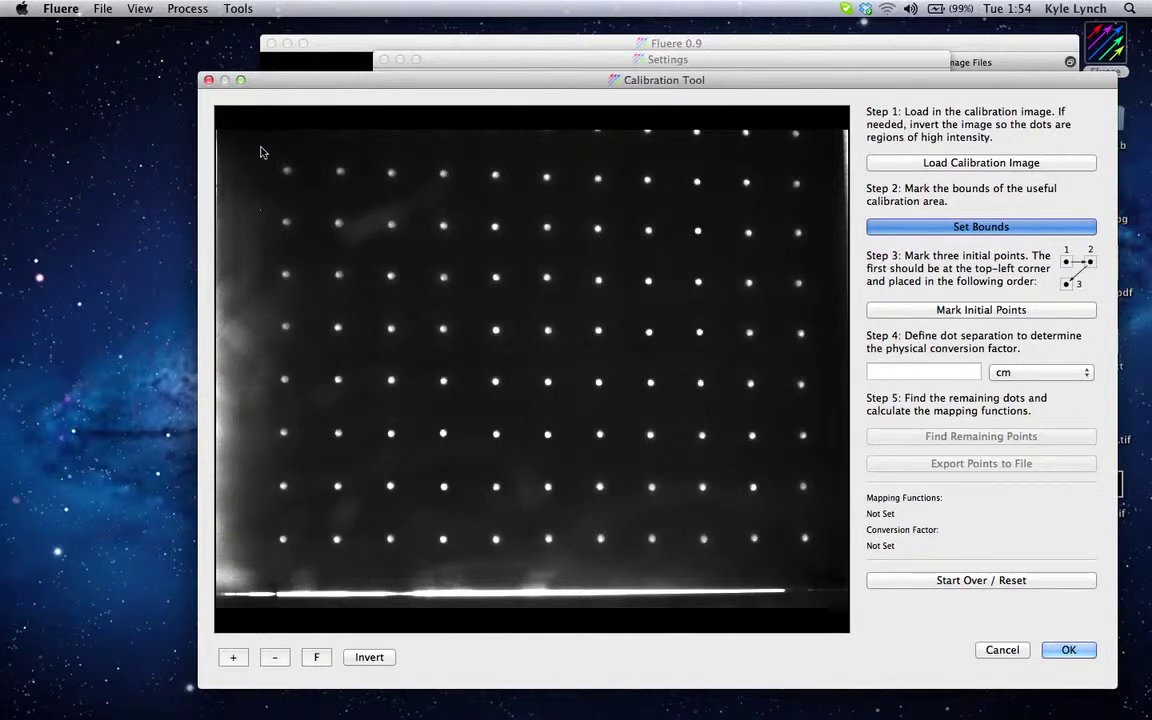
{"action": "left_click", "coordinate": [234, 132]}
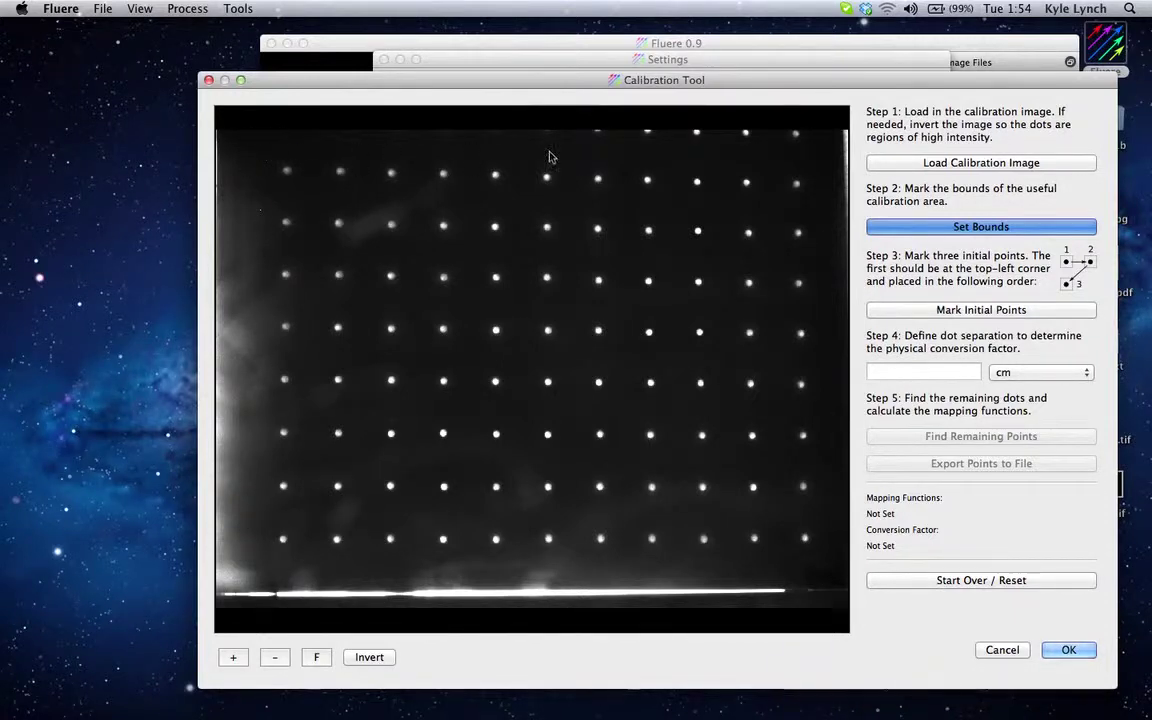
{"action": "left_click", "coordinate": [822, 162]}
{"action": "left_click", "coordinate": [833, 565]}
{"action": "left_click", "coordinate": [247, 566]}
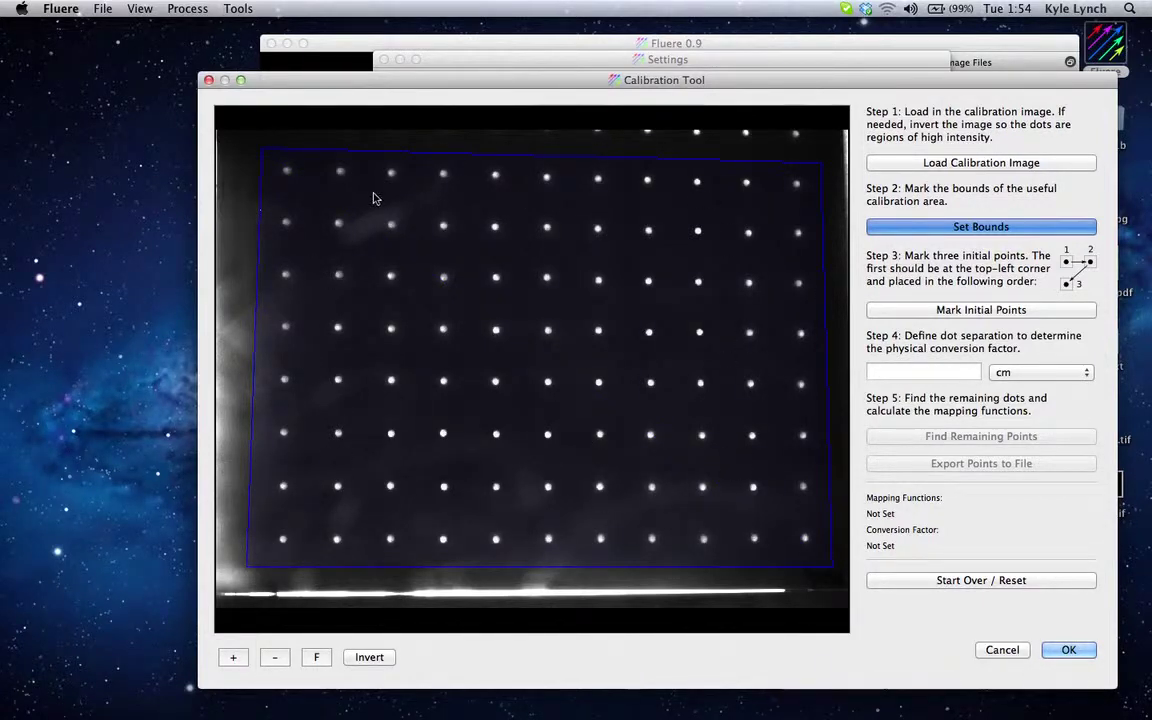
Step: Mark the top-left grid dot, its right neighbour and the dot below as initial points
{"action": "left_click", "coordinate": [918, 313]}
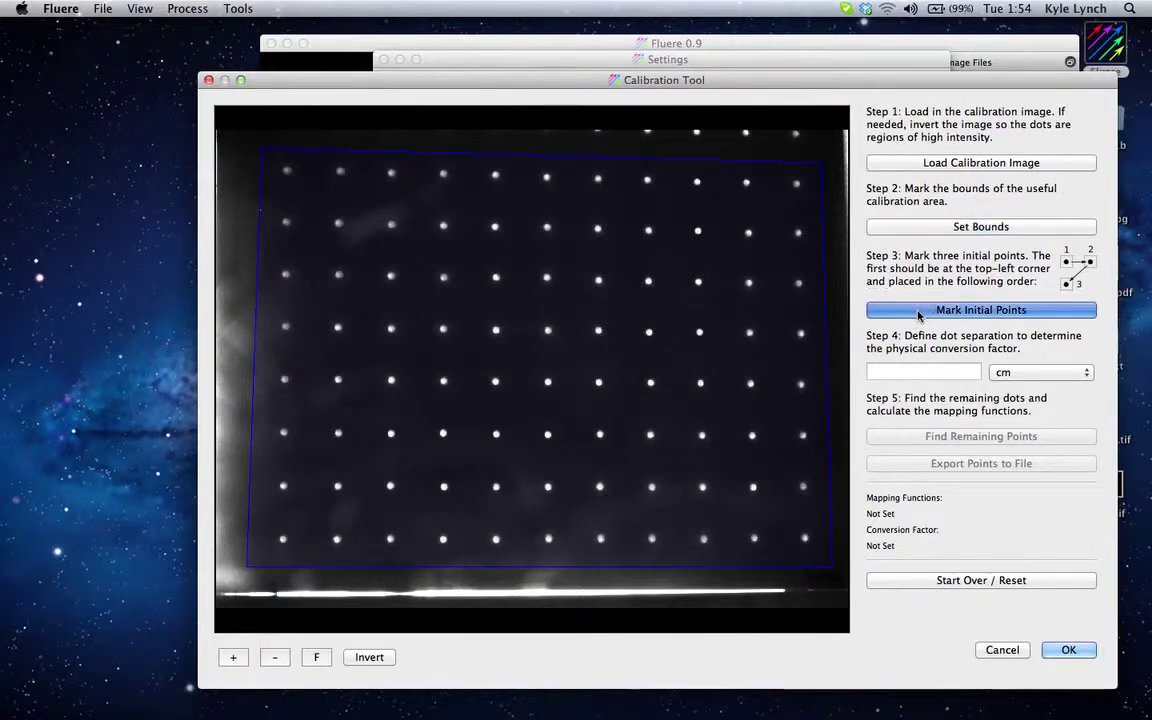
{"action": "left_click", "coordinate": [287, 174]}
{"action": "left_click", "coordinate": [340, 174]}
{"action": "left_click", "coordinate": [285, 222]}
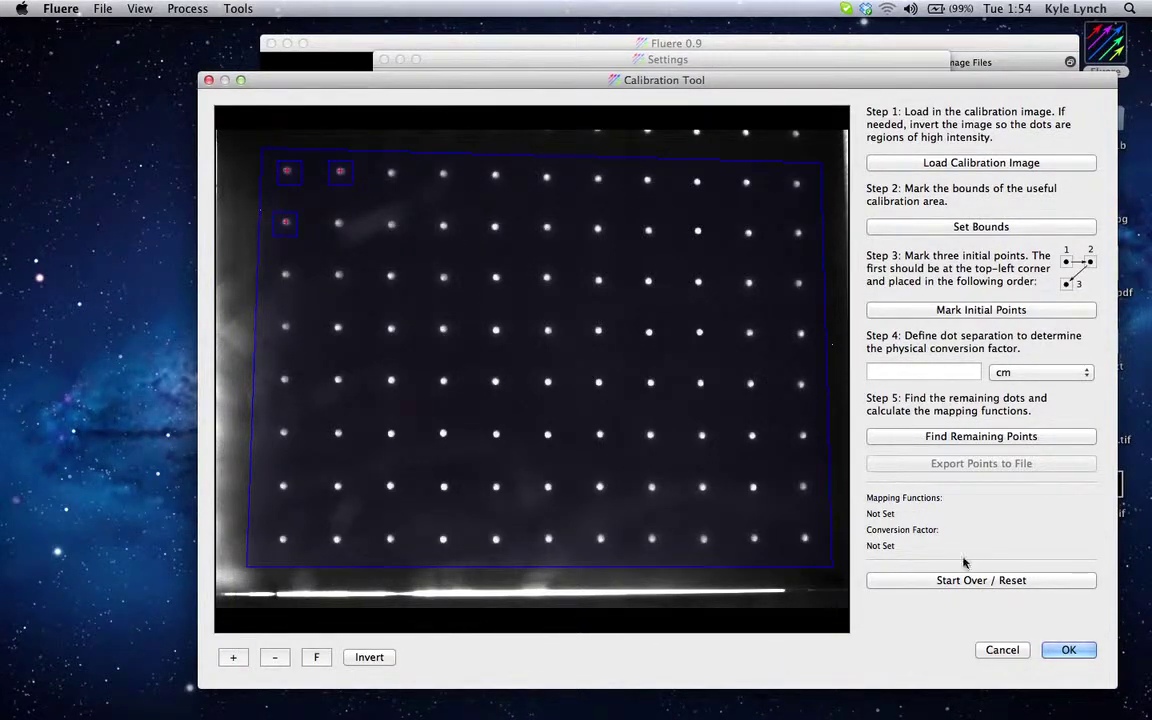
{"action": "left_click", "coordinate": [946, 373]}
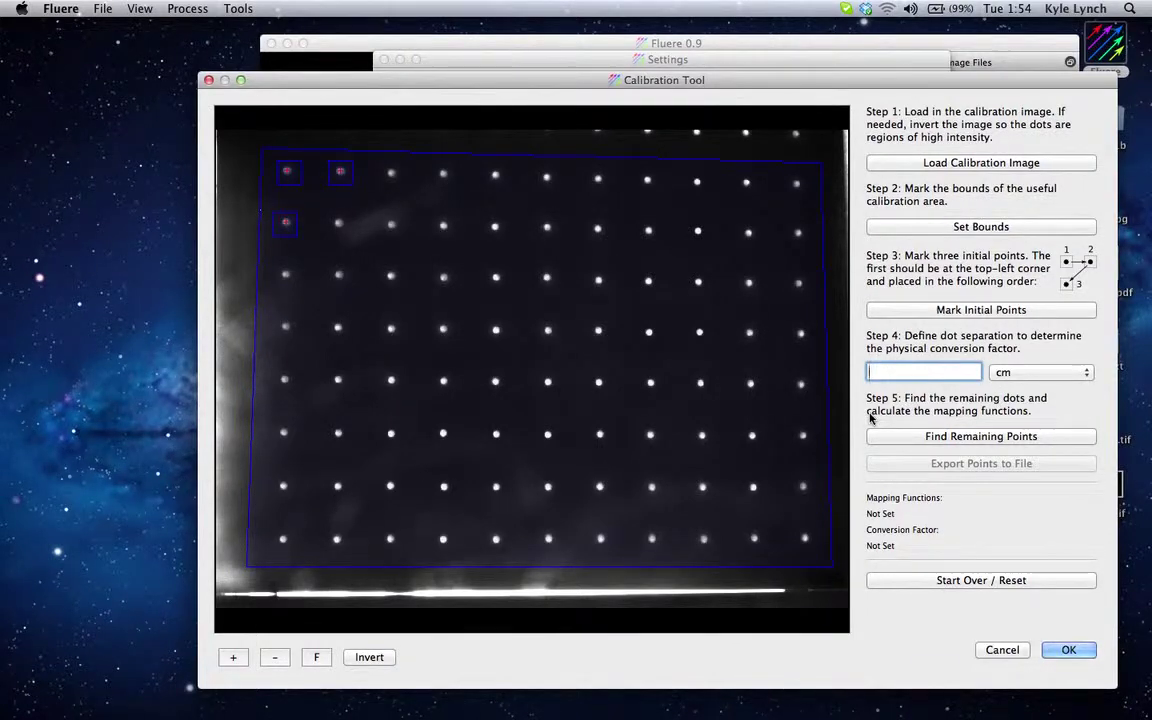
Step: Enter a dot separation of 0.25, switching the unit from cm to inches
{"action": "left_click", "coordinate": [1065, 374]}
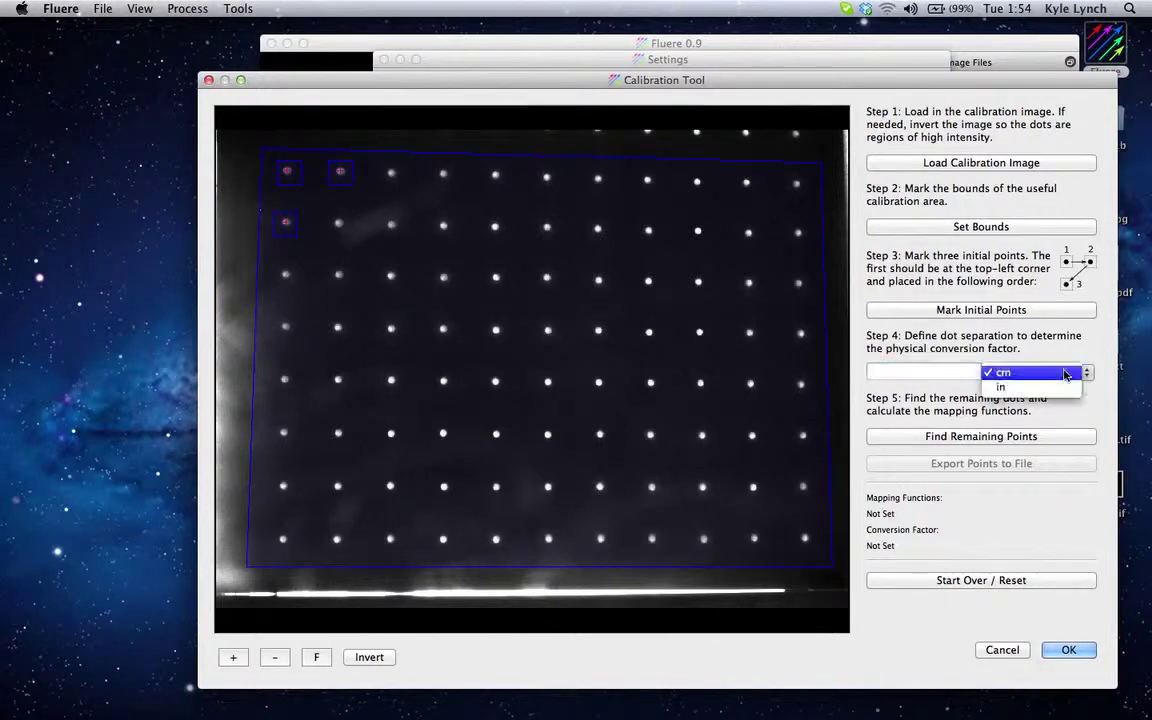
{"action": "left_click", "coordinate": [1040, 372]}
{"action": "left_click", "coordinate": [918, 375]}
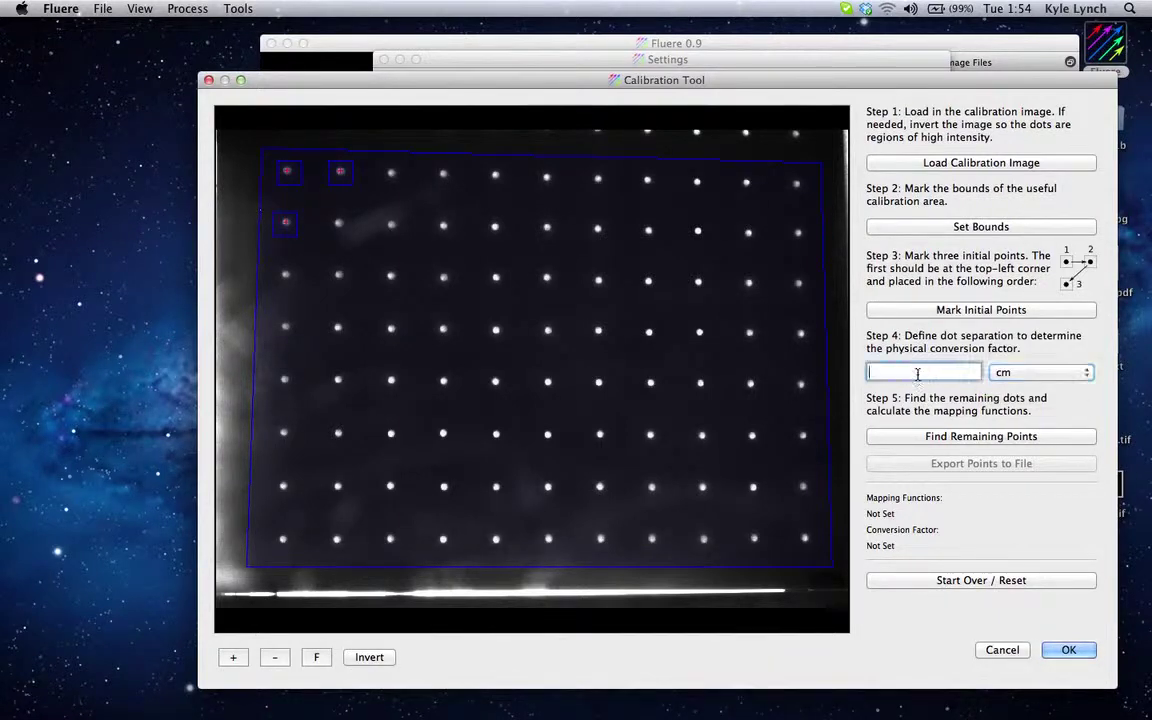
{"action": "left_click", "coordinate": [1030, 372]}
{"action": "left_click", "coordinate": [1030, 388]}
{"action": "left_click", "coordinate": [948, 374]}
{"action": "type", "text": "0.25"}
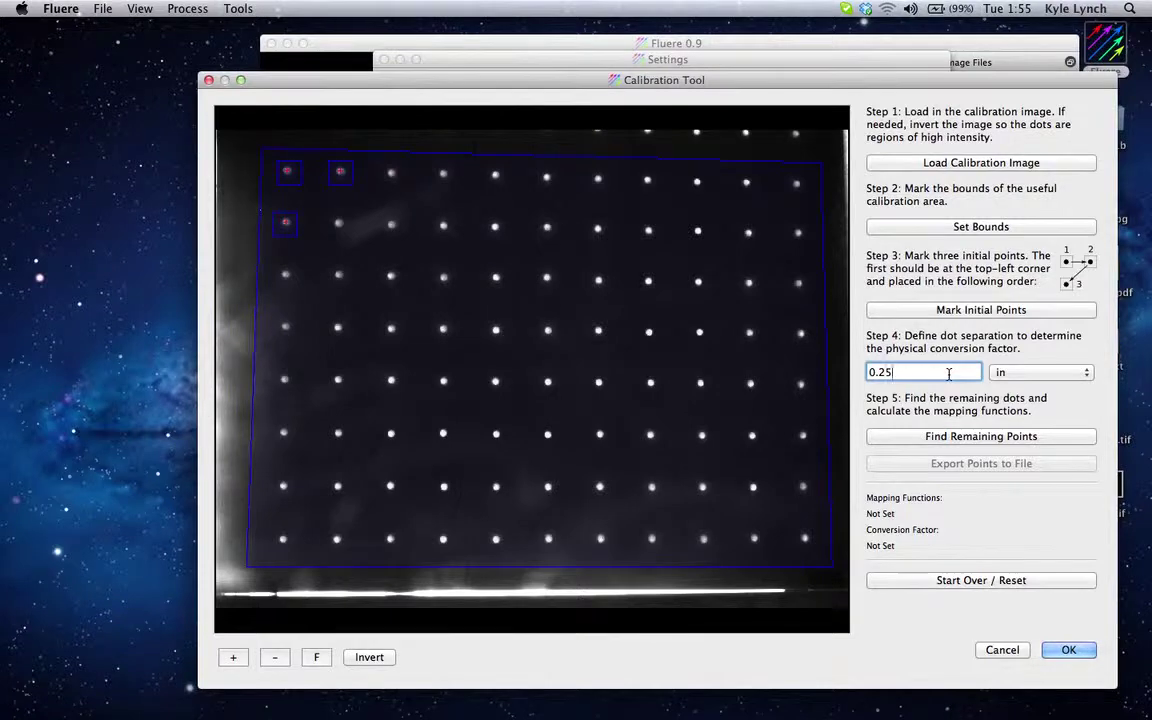
{"action": "key", "text": "Return"}
{"action": "left_click", "coordinate": [603, 146]}
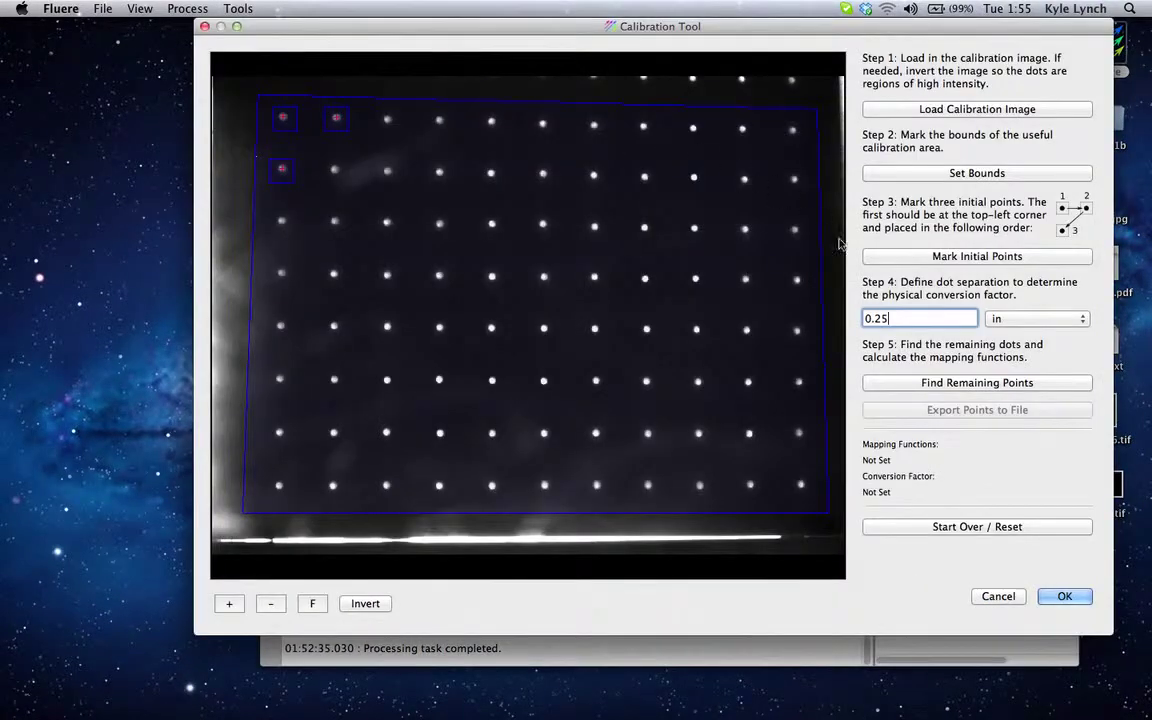
Step: Find the remaining grid dots, producing second-order mapping functions and a 449.515 pixels/inch factor
{"action": "left_click", "coordinate": [953, 386]}
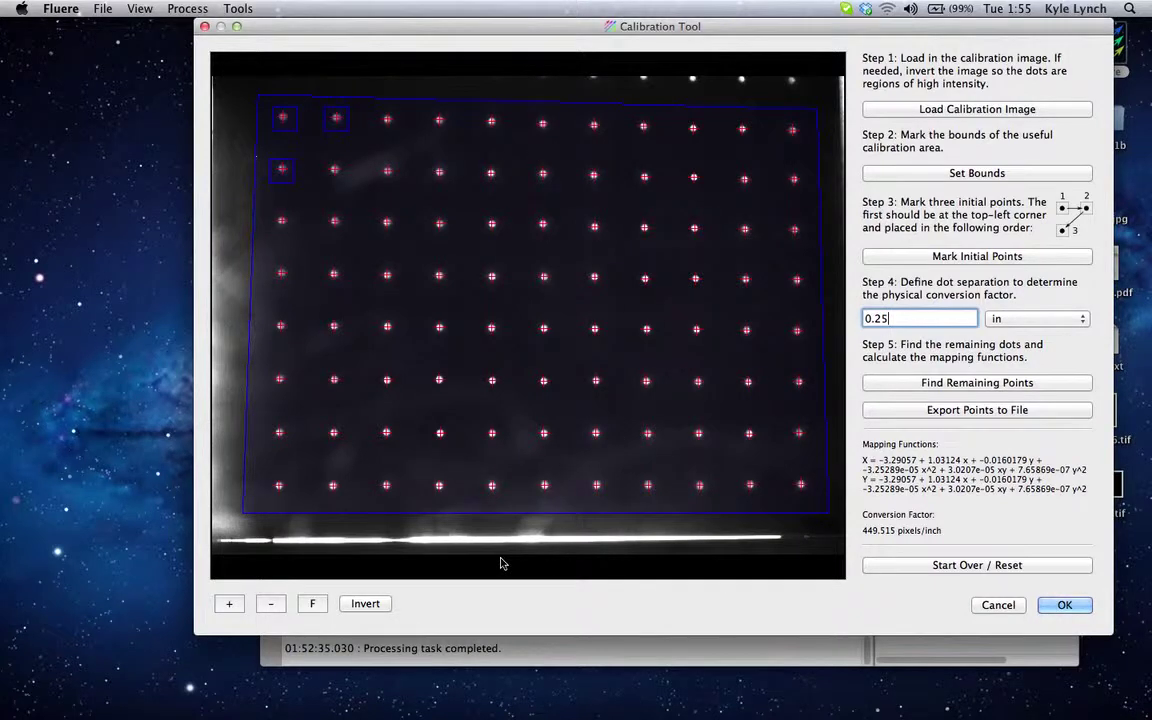
Step: Cancel the dot-coordinate export, dismiss the error alert, and accept the calibration with OK
{"action": "left_click", "coordinate": [993, 412]}
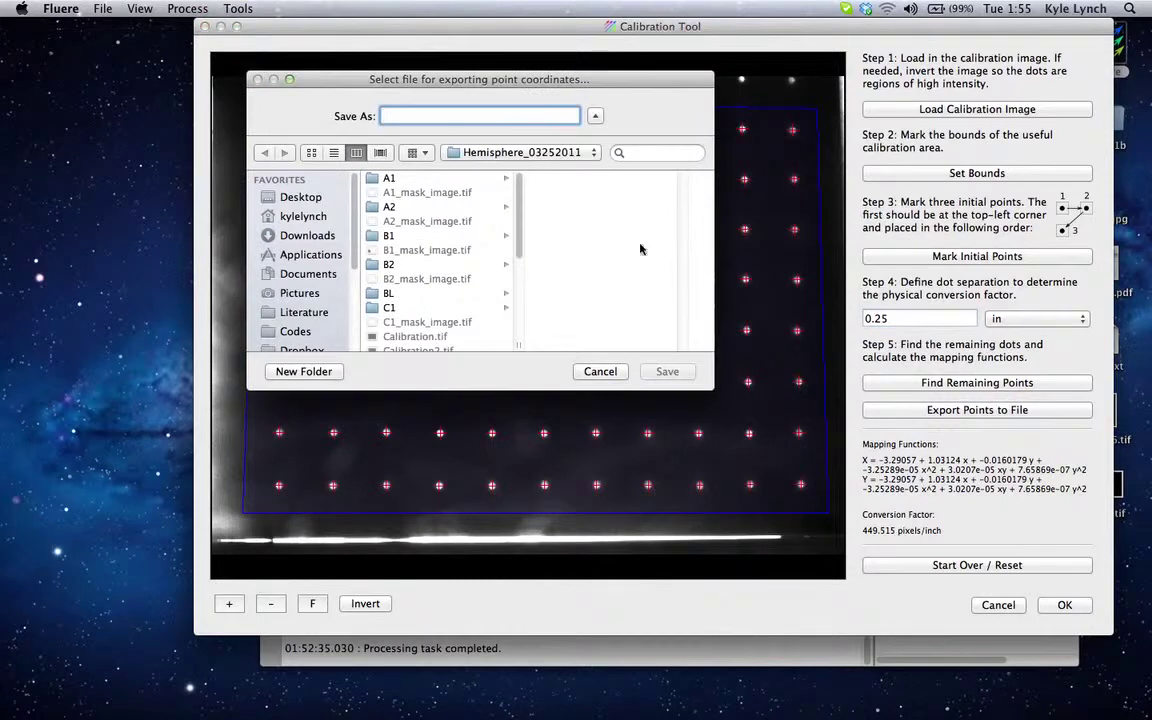
{"action": "left_click", "coordinate": [601, 372]}
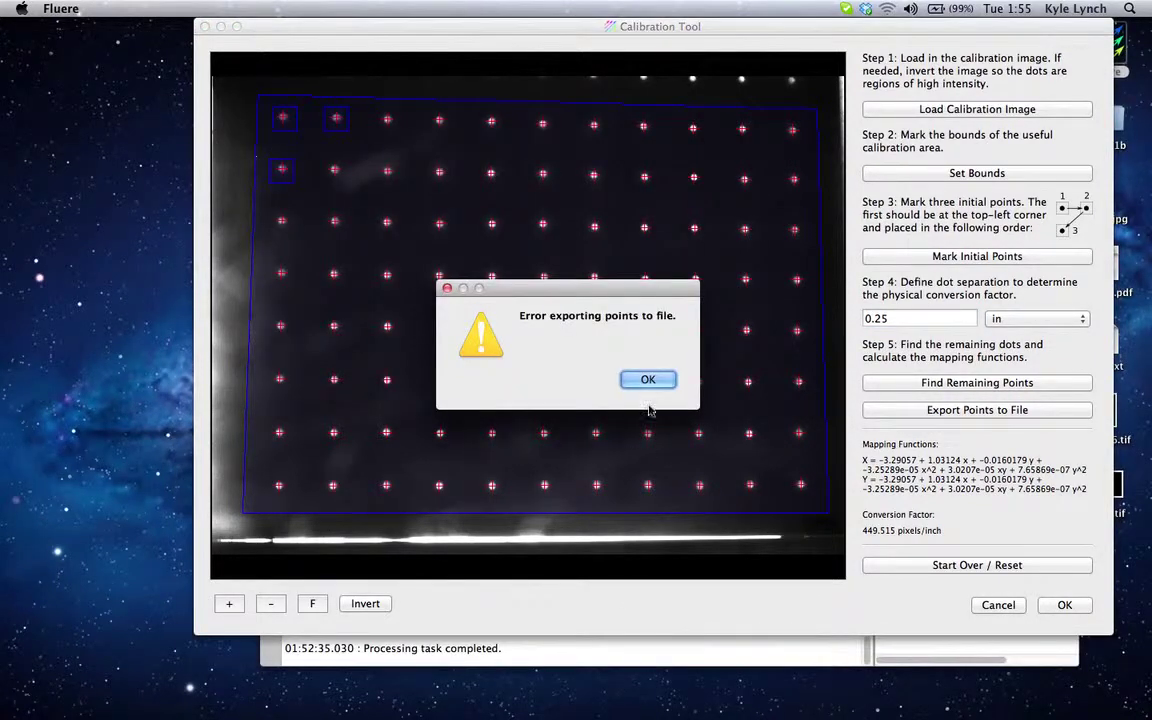
{"action": "left_click", "coordinate": [646, 379]}
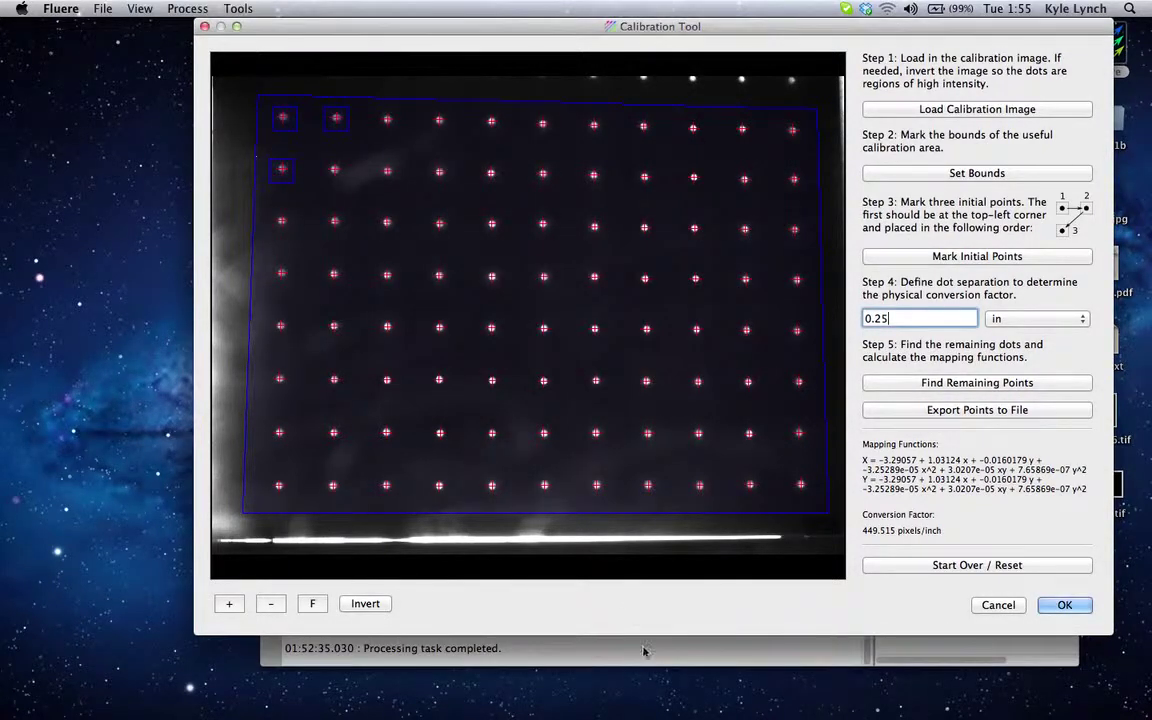
{"action": "left_click", "coordinate": [1060, 605]}
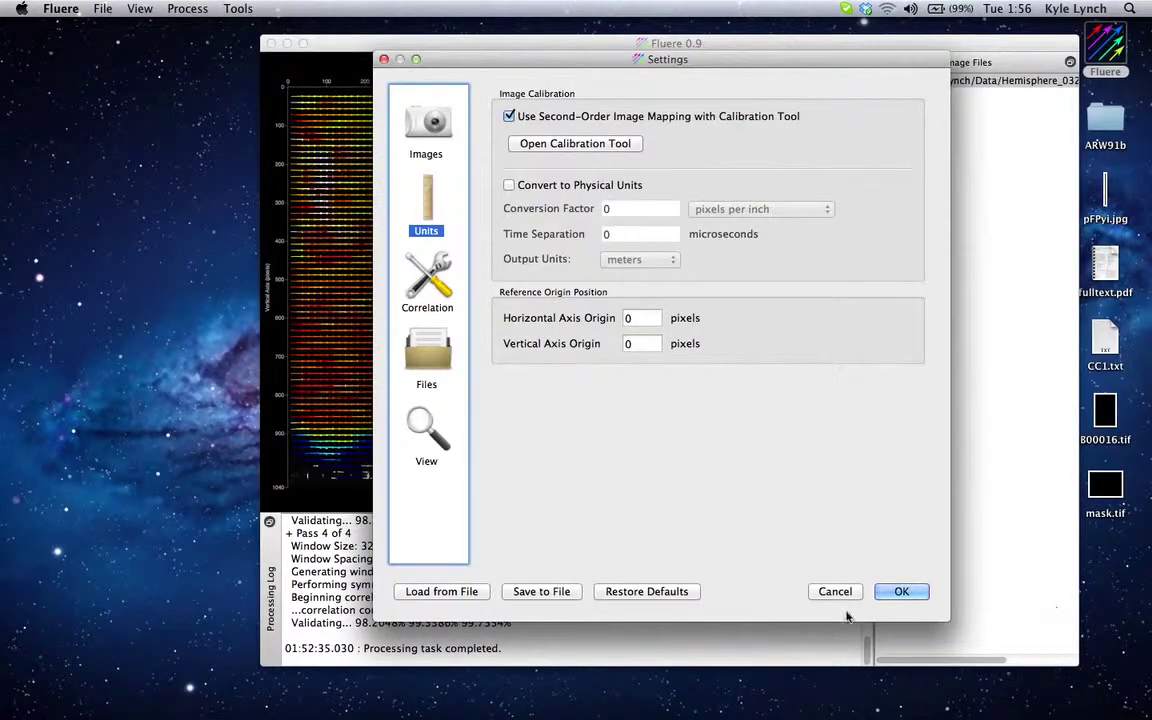
Step: Apply the calibrated settings and reprocess all image files into a fresh 4-pass vector field
{"action": "left_click", "coordinate": [895, 592]}
{"action": "left_click", "coordinate": [187, 8]}
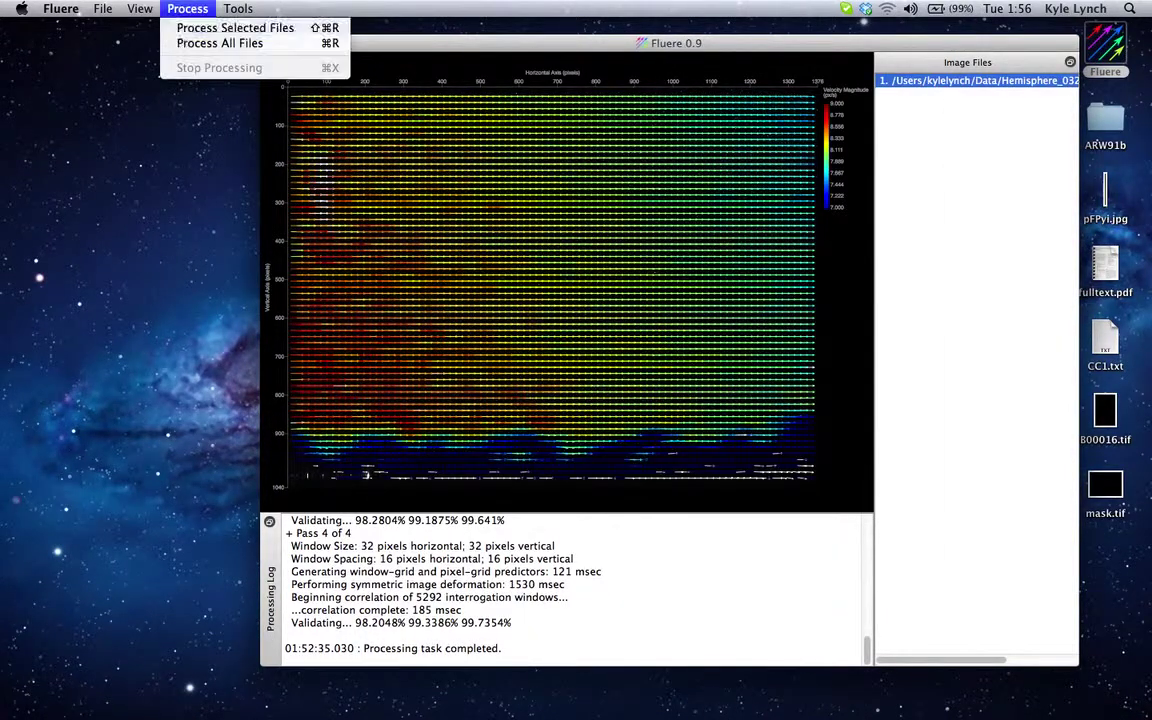
{"action": "left_click", "coordinate": [183, 45]}
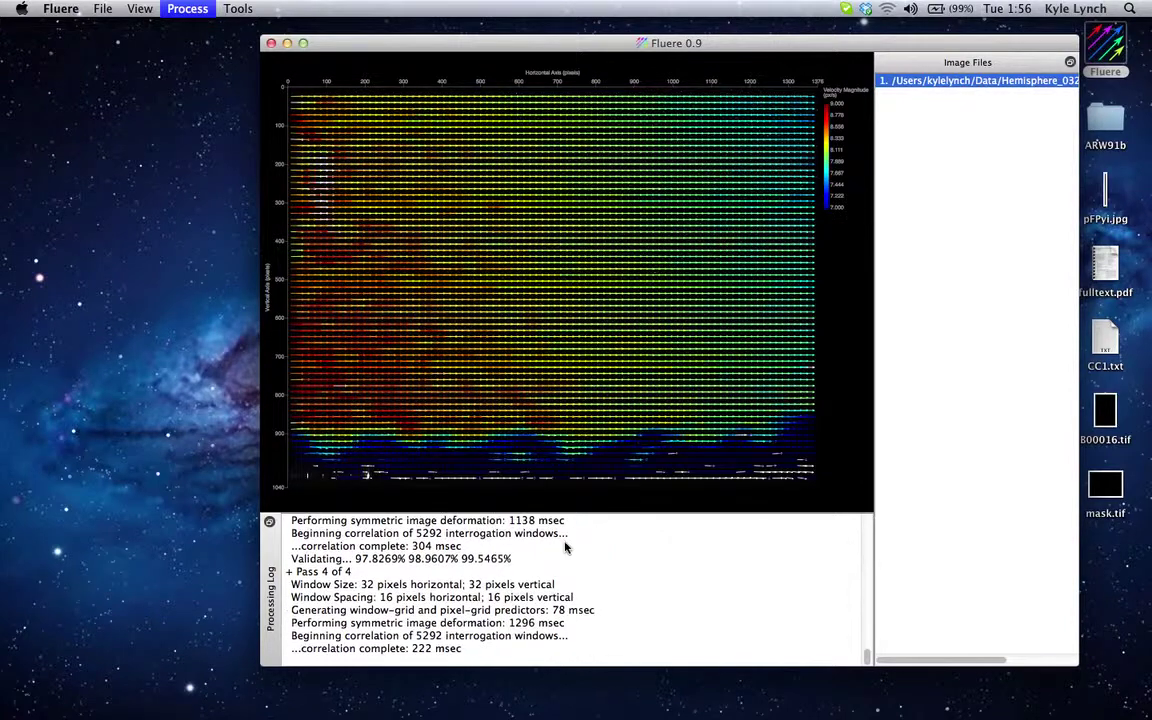
{"action": "left_click", "coordinate": [320, 262]}
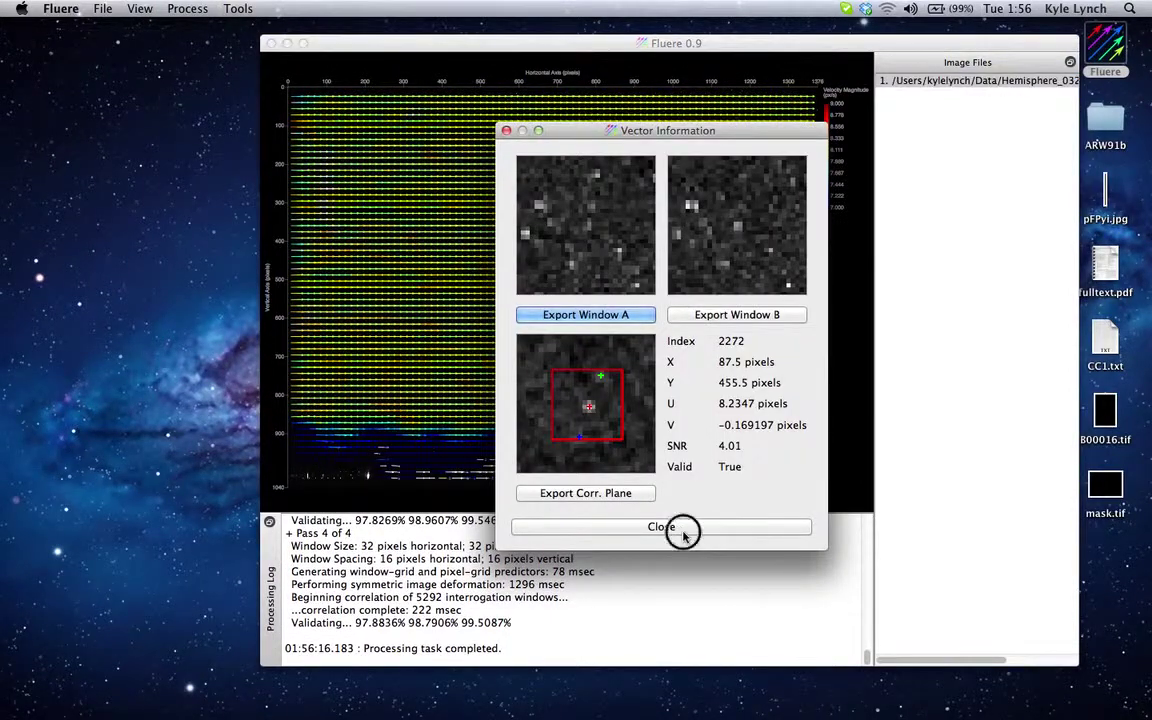
{"action": "left_click", "coordinate": [672, 527]}
{"action": "left_click", "coordinate": [797, 248]}
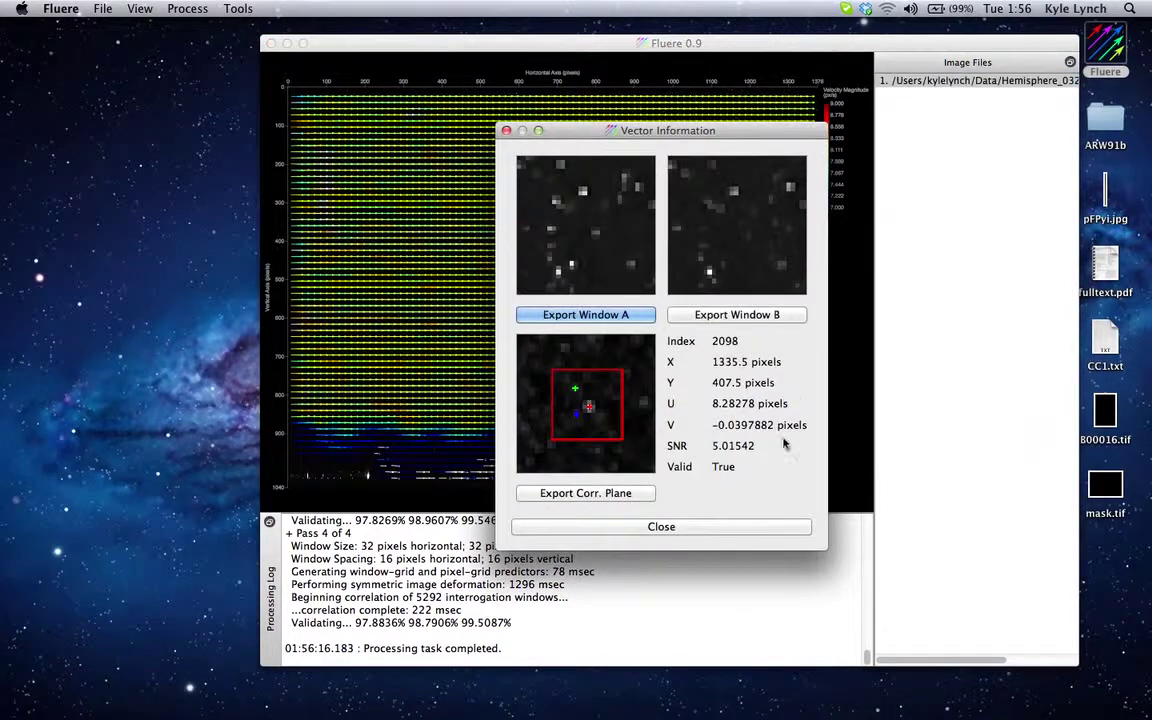
{"action": "left_click", "coordinate": [730, 527]}
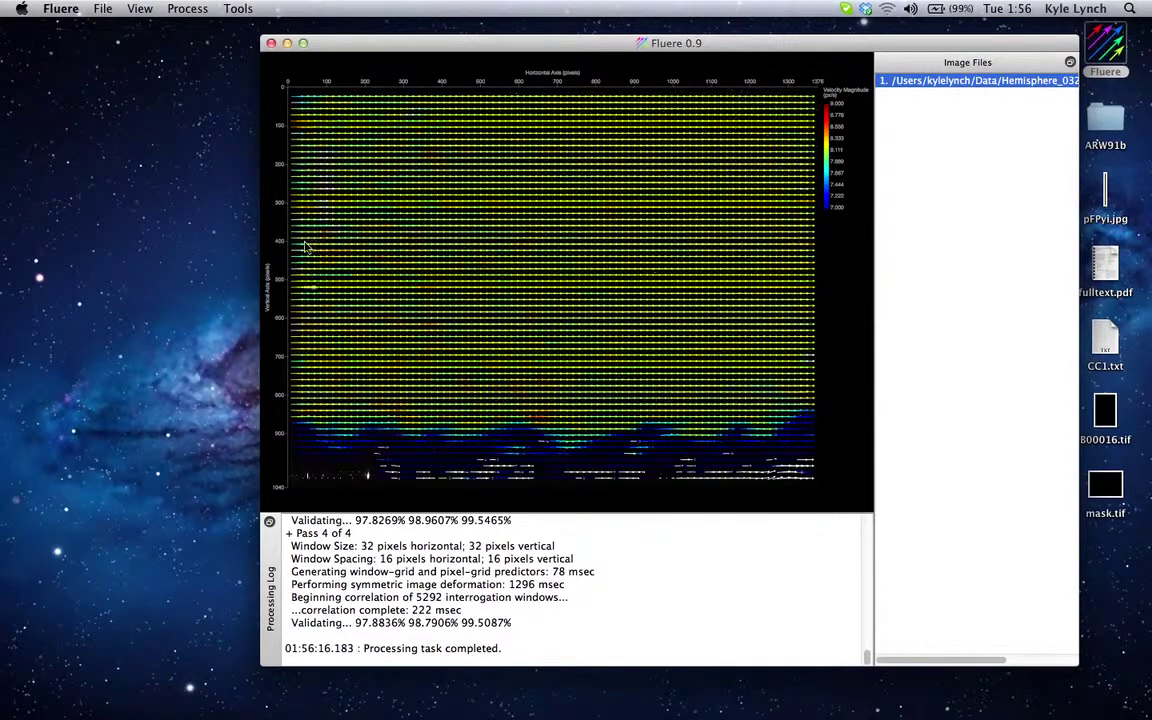
Step: Check another vector's details, then reopen the dot-grid calibration tool from the Units settings
{"action": "left_click", "coordinate": [800, 126]}
{"action": "left_click", "coordinate": [744, 524]}
{"action": "key", "text": "super+comma"}
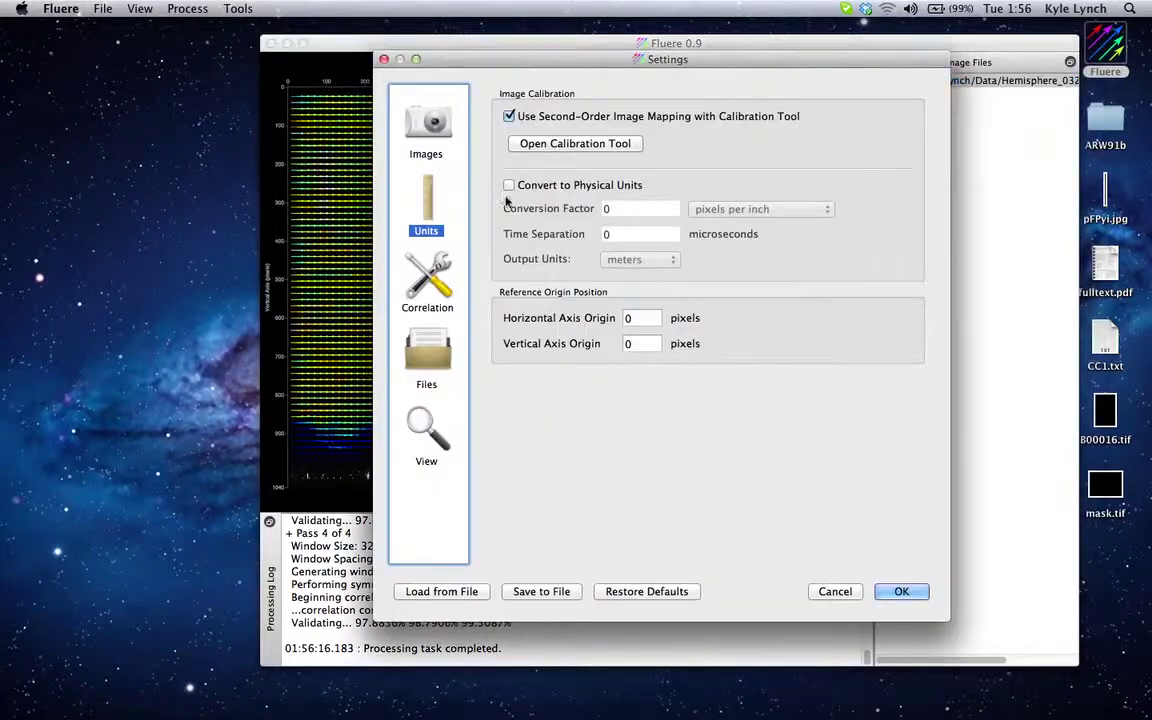
{"action": "left_click", "coordinate": [427, 280]}
{"action": "left_click", "coordinate": [427, 205]}
{"action": "left_click", "coordinate": [575, 143]}
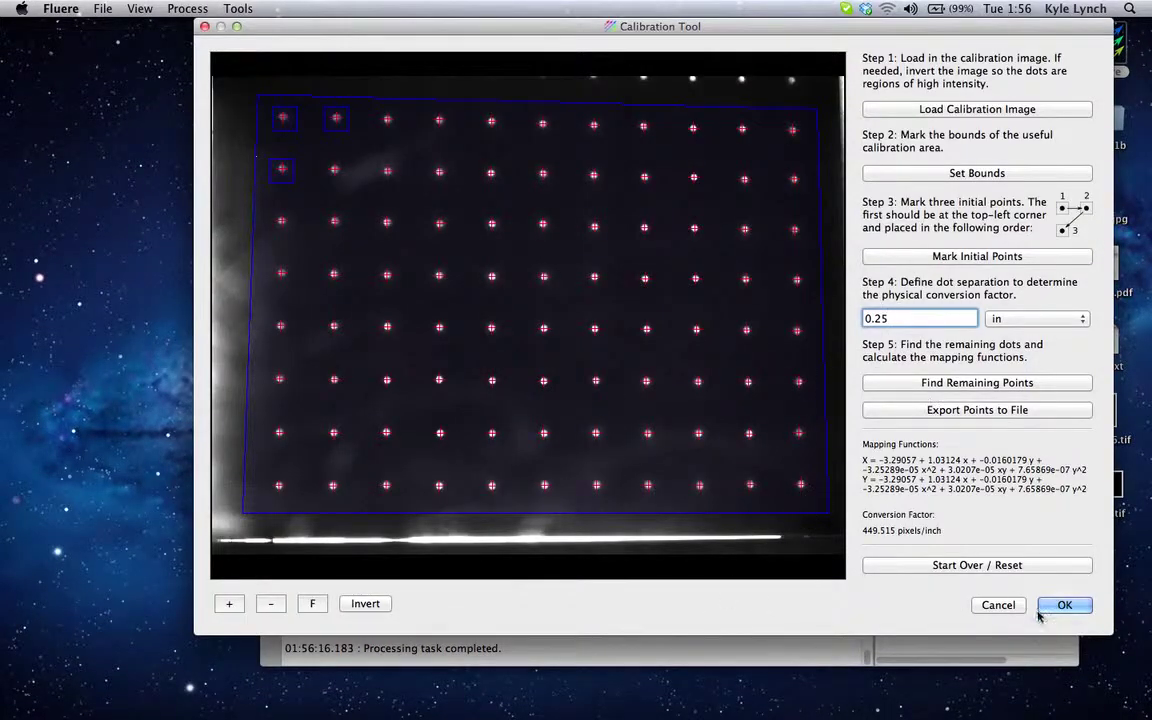